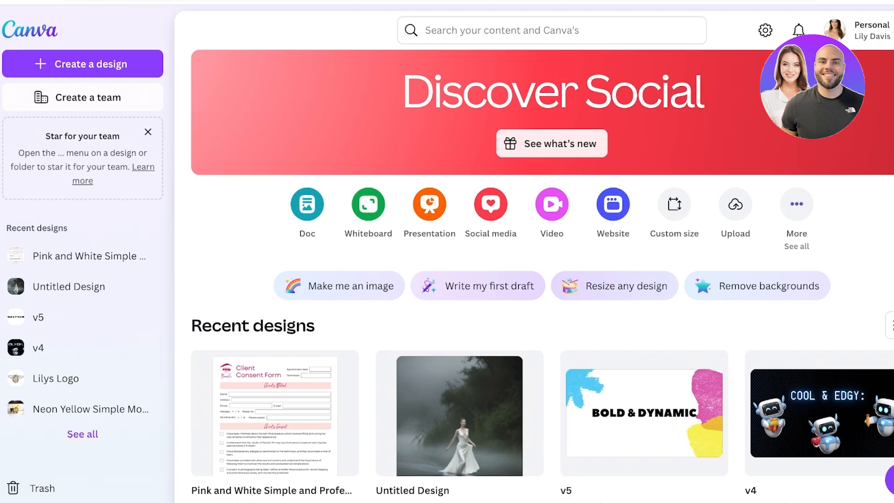
# Create a new Course from the full list of popular design types
pyautogui.click(797, 203)
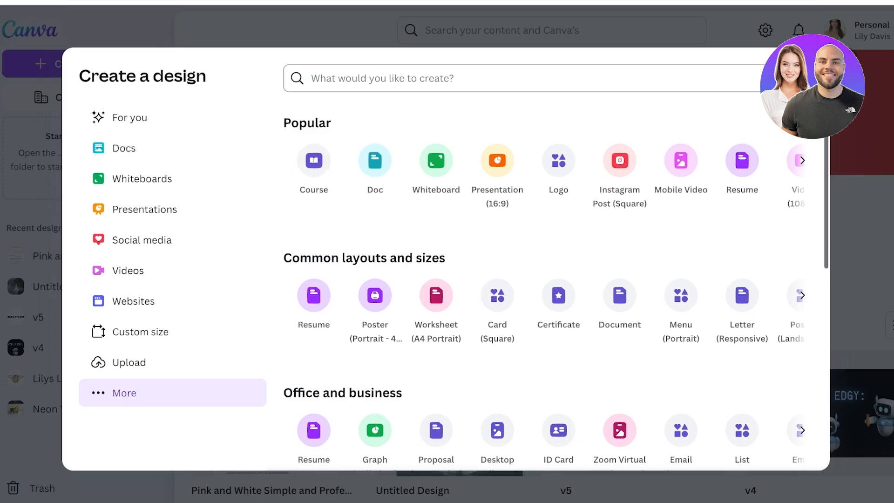
pyautogui.write('course')
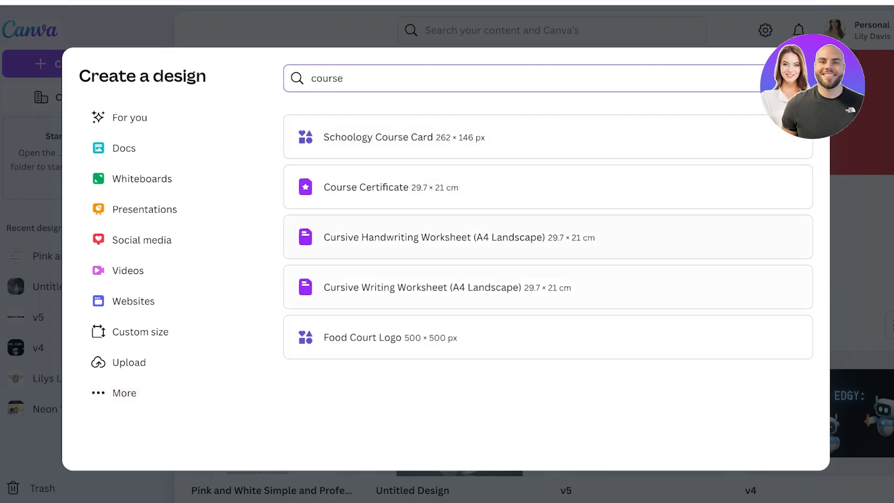
pyautogui.click(799, 78)
pyautogui.click(313, 160)
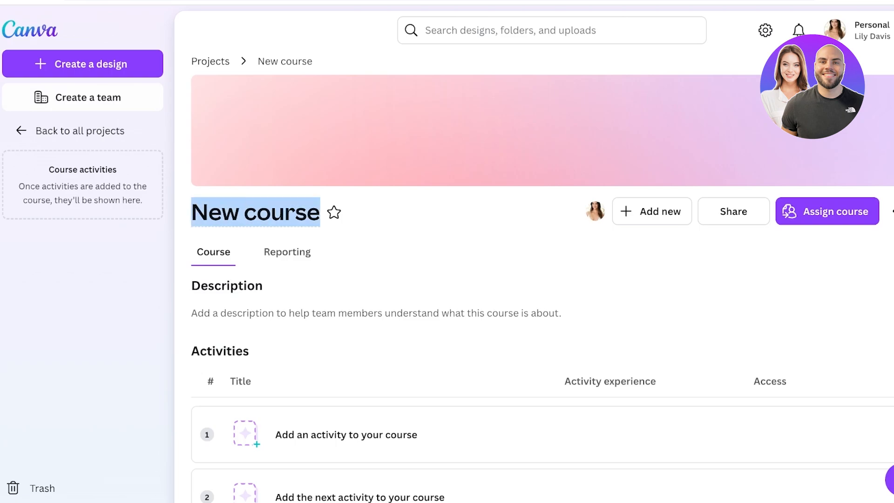
# Name the new course "Luxury Brand Positioning"
pyautogui.write('Luxury')
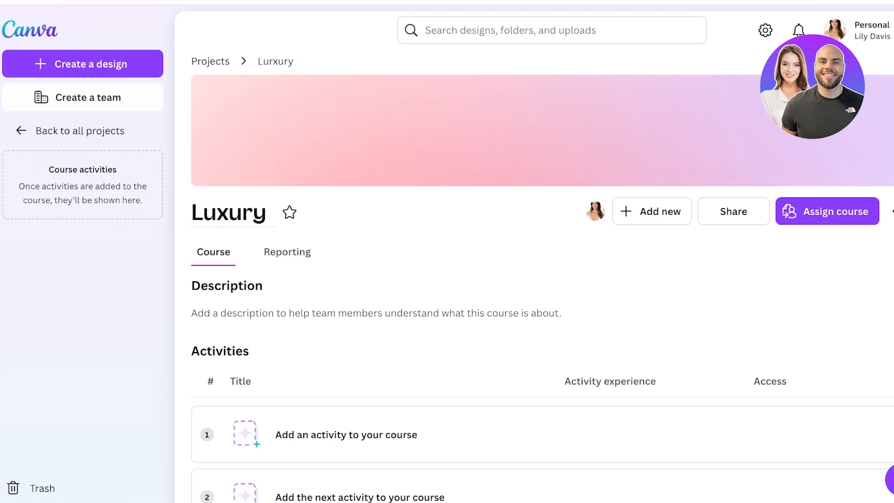
pyautogui.write(' Brand Positioning')
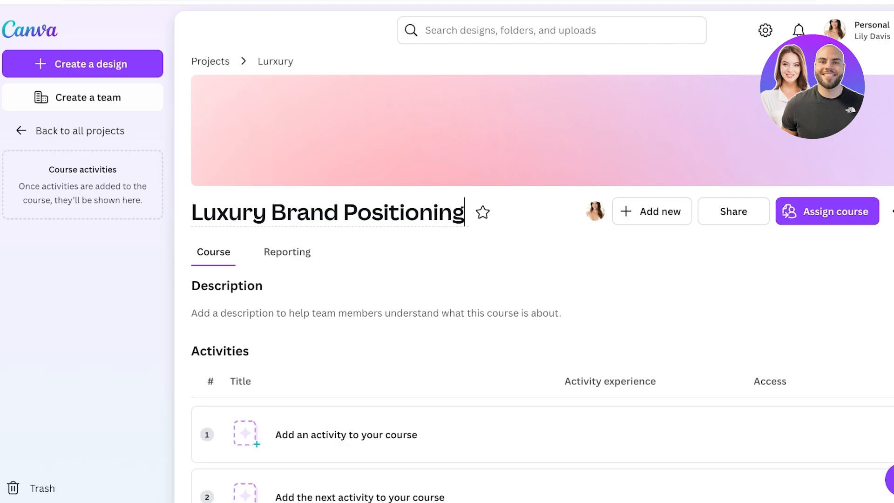
pyautogui.press('Return')
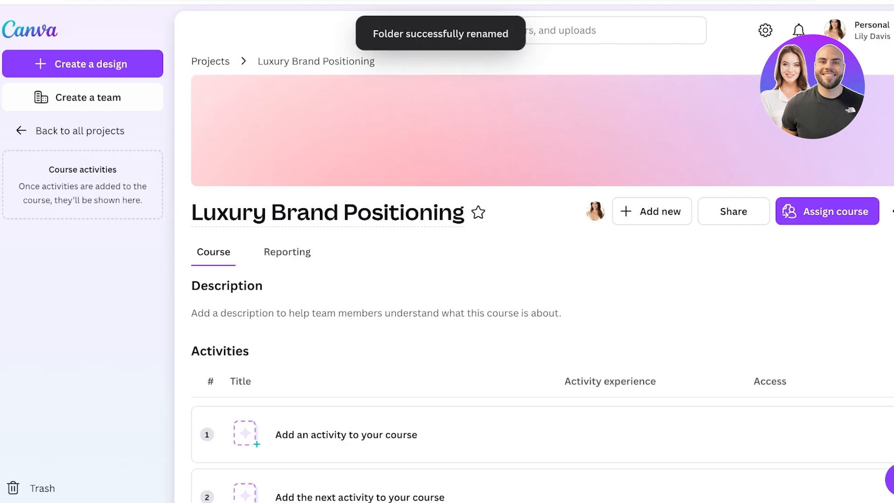
# Open the course description for editing and copy the Course Overview paragraph from the Luxury Brand Building Essentials outline in ChatGPT
pyautogui.scroll(-2, 507, 280)
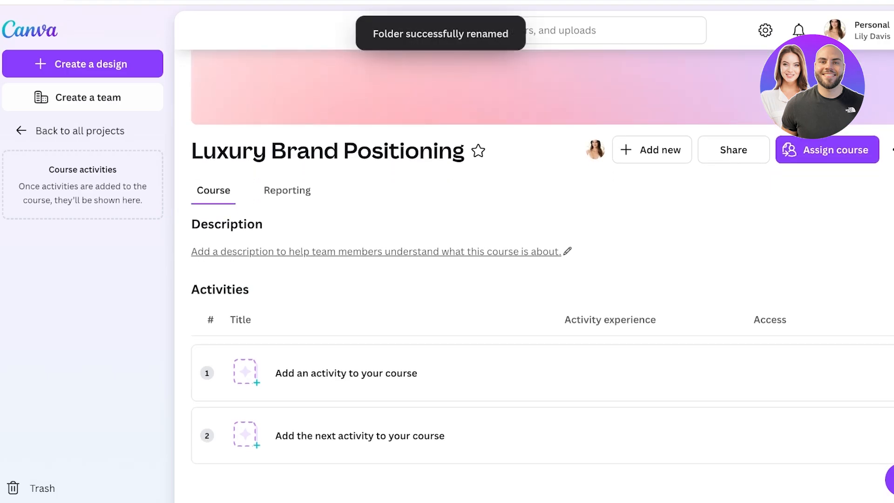
pyautogui.click(507, 253)
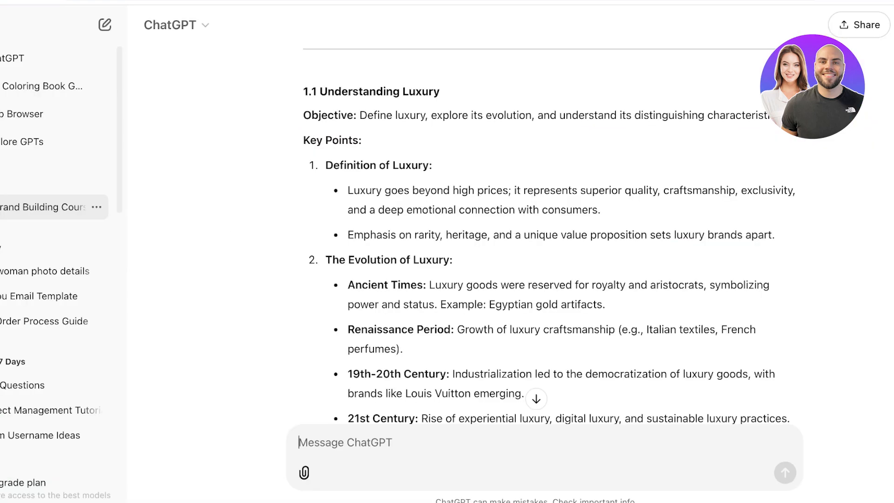
pyautogui.scroll(3, 594, 233)
pyautogui.scroll(10, 593, 233)
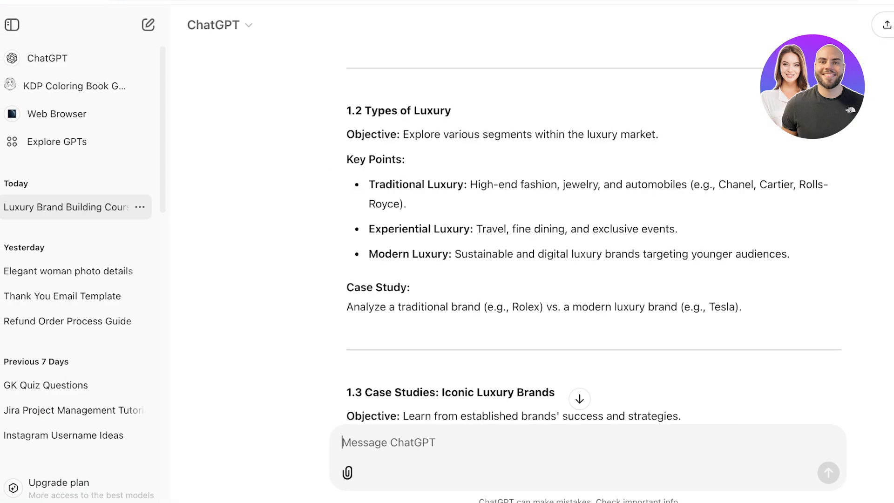
pyautogui.scroll(15, 594, 233)
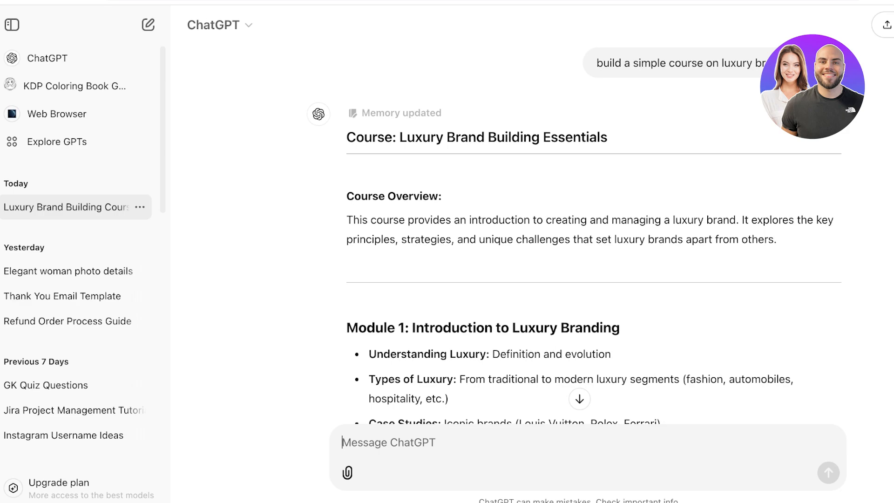
pyautogui.tripleClick(594, 230)
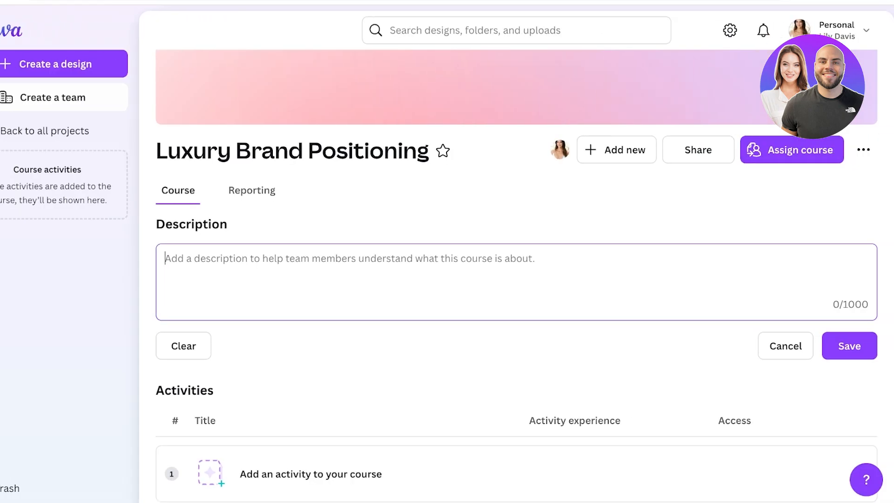
# Back in Canva, paste the copied overview paragraph as the course description, remove the extra blank lines and save it
pyautogui.write('This course provides an introduction to creating and managing a luxury brand. It explores the key principles, strategies, and unique challenges that set luxury brands apart from others.')
pyautogui.press('BackSpace')
pyautogui.press('BackSpace')
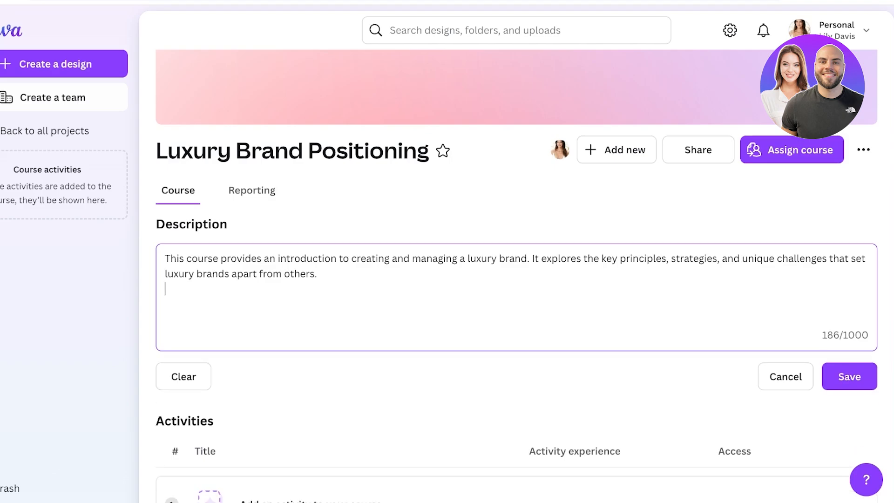
pyautogui.click(849, 361)
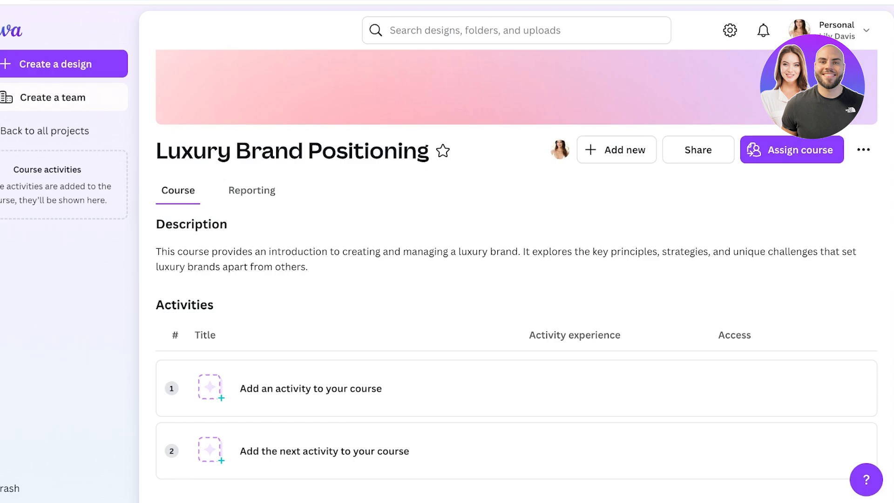
pyautogui.scroll(-2, 517, 264)
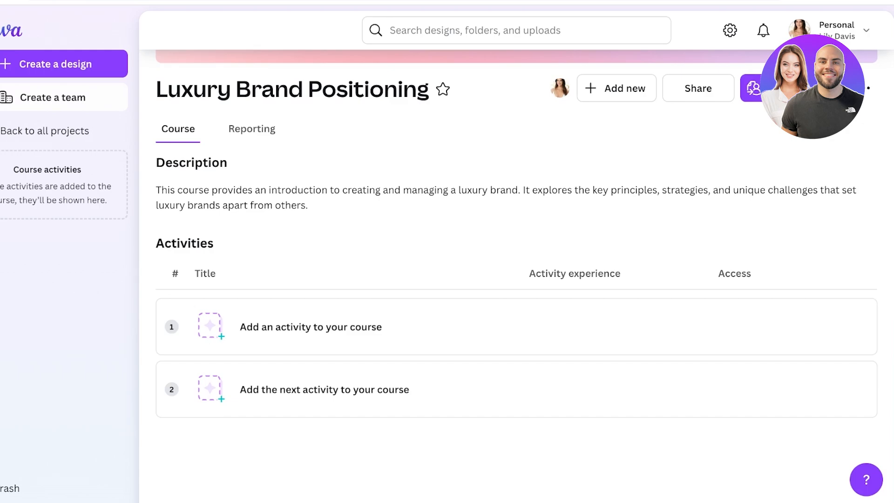
pyautogui.click(311, 327)
pyautogui.click(325, 389)
pyautogui.click(325, 389)
pyautogui.press('Escape')
pyautogui.click(616, 88)
pyautogui.click(491, 156)
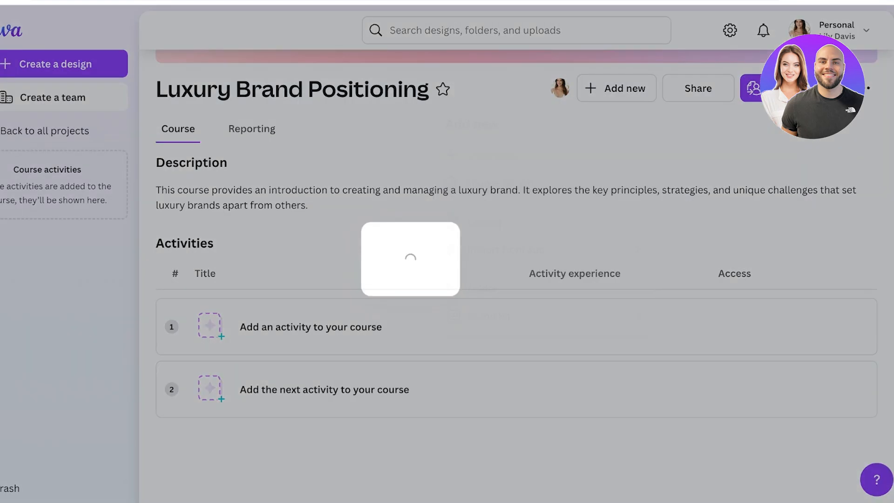
pyautogui.click(603, 80)
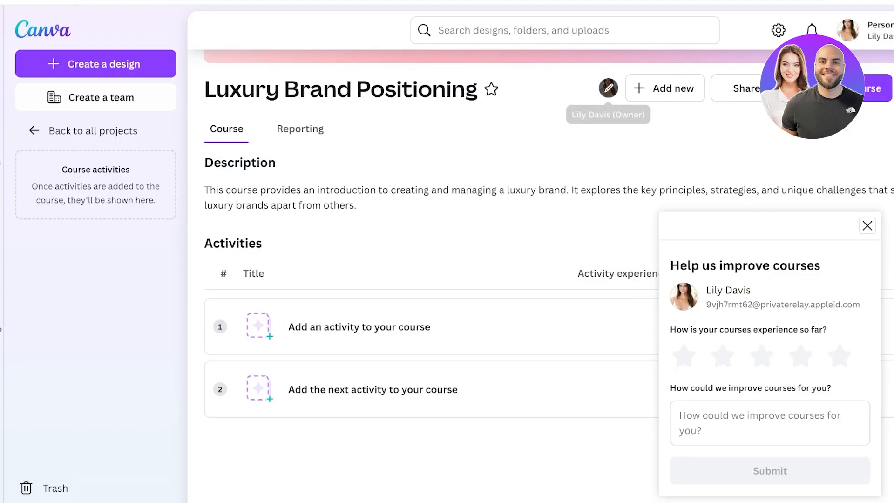
pyautogui.click(878, 228)
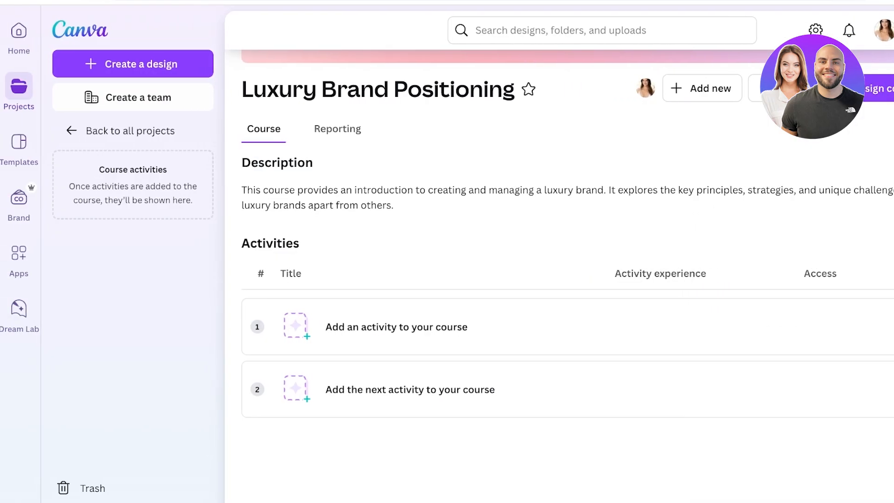
# Examine the ways to add the first course activity, including choosing an existing design and importing from an app
pyautogui.click(378, 327)
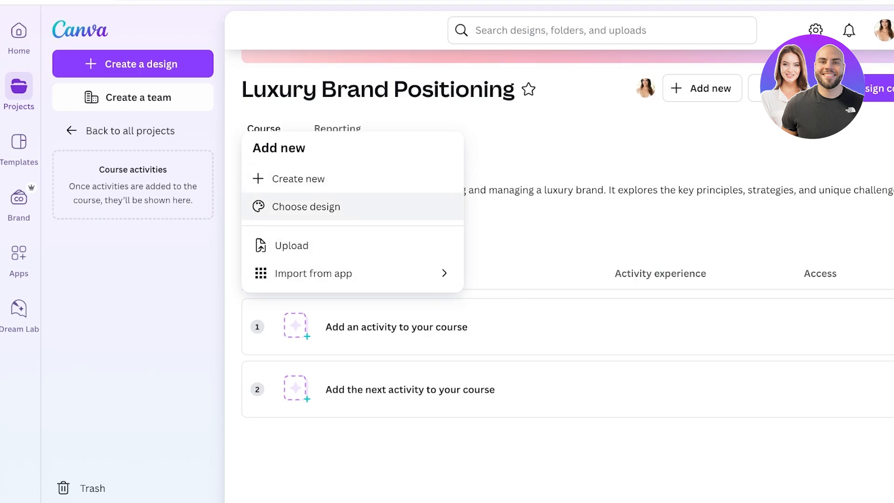
pyautogui.click(306, 207)
pyautogui.click(685, 127)
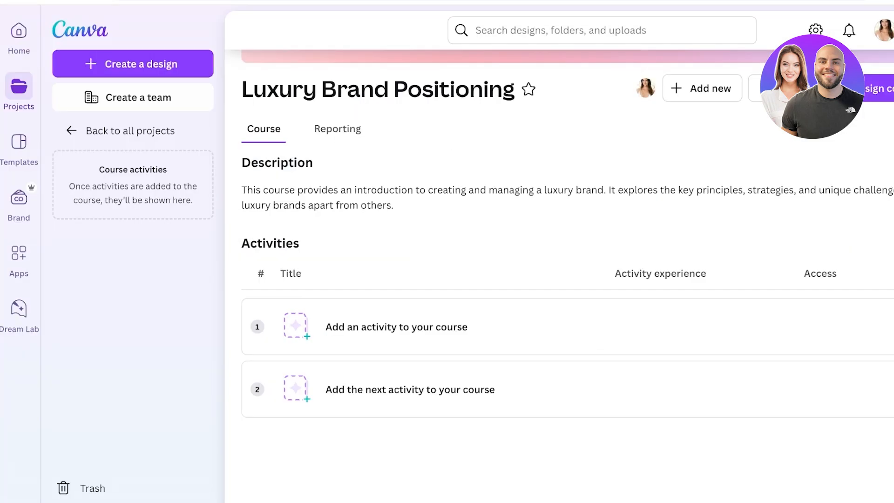
pyautogui.click(397, 327)
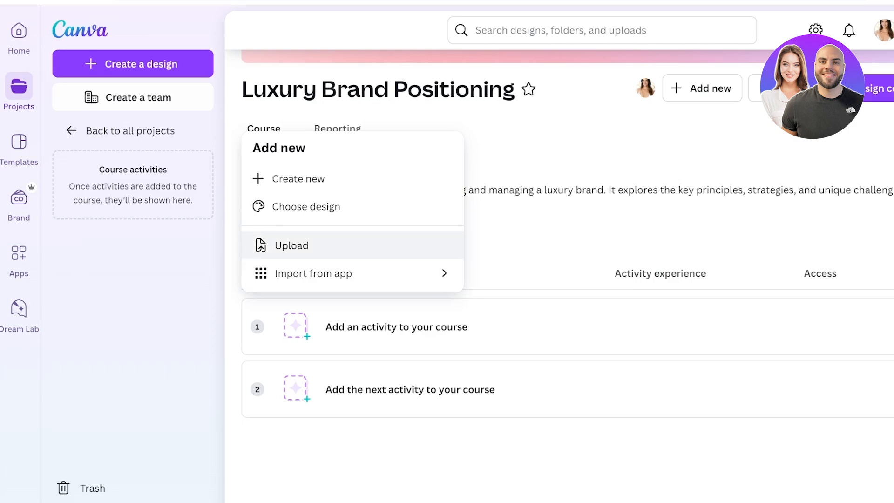
pyautogui.click(313, 273)
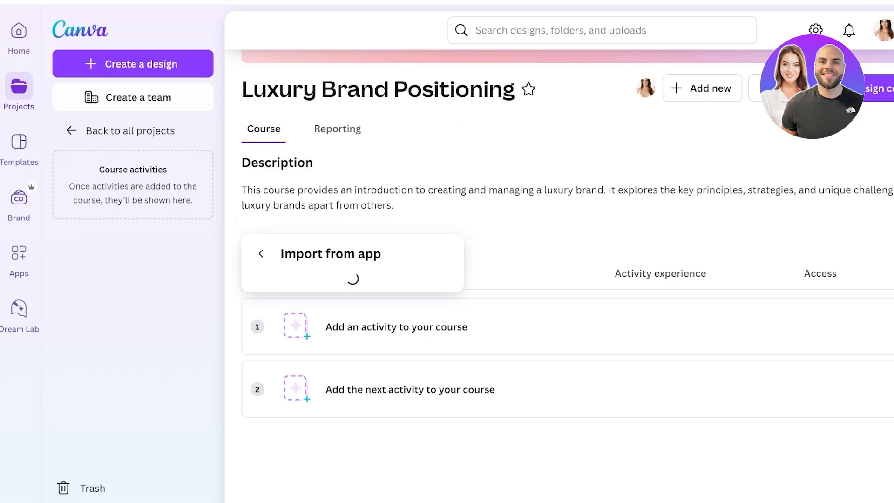
pyautogui.click(260, 186)
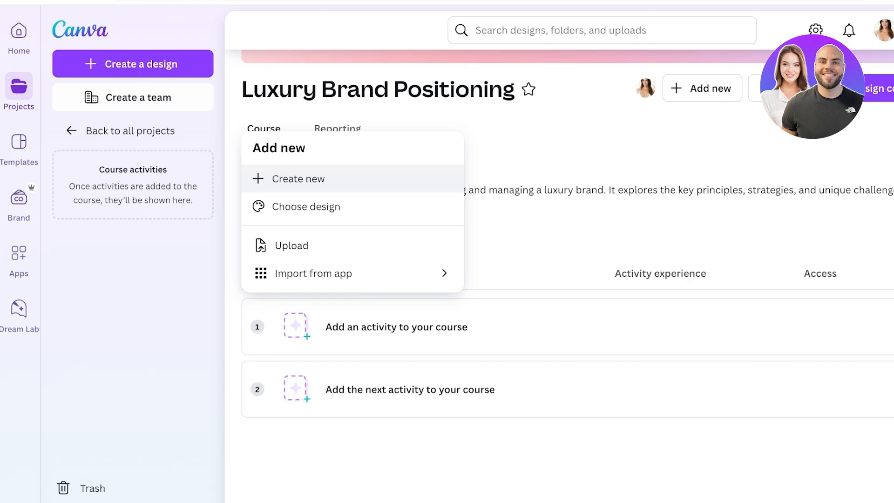
# Create a new Presentation (16:9) as the first activity of the course
pyautogui.click(288, 178)
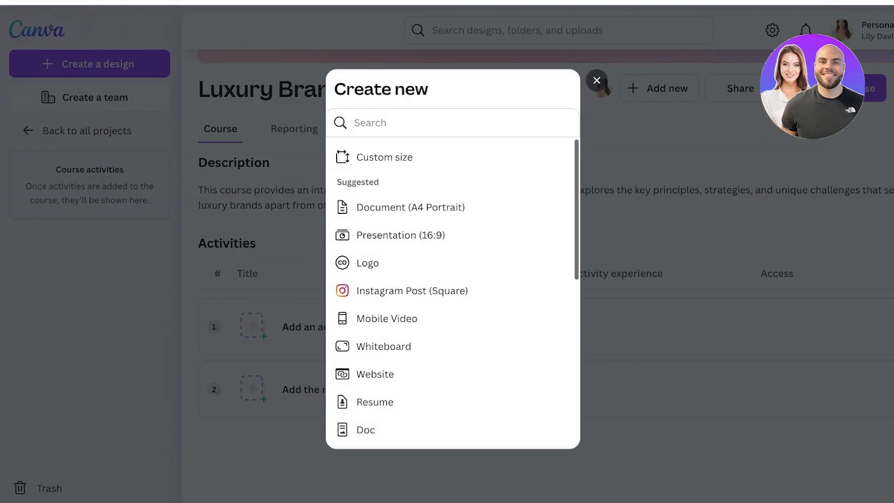
pyautogui.scroll(-2, 449, 186)
pyautogui.scroll(2, 449, 187)
pyautogui.click(401, 234)
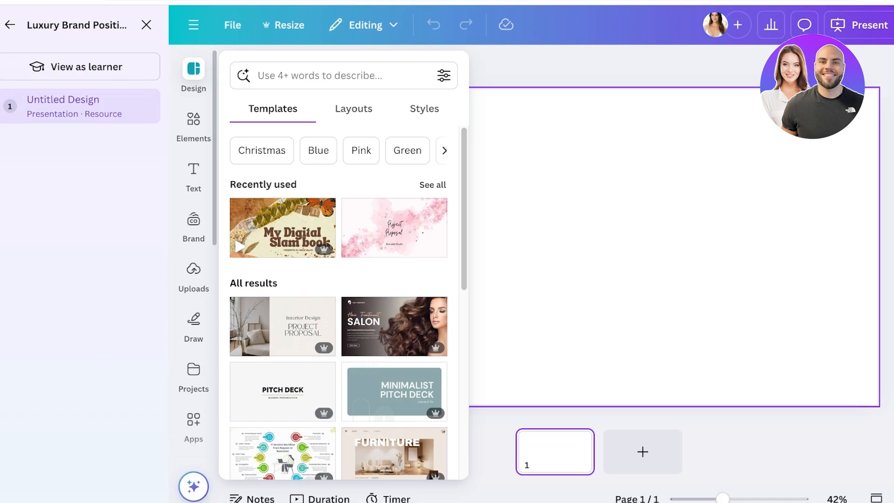
# Search the presentation templates for "luxury" and apply all 15 pages of the Black and Grey Minimalist Modern Brand Proposal template
pyautogui.click(320, 75)
pyautogui.write('lux')
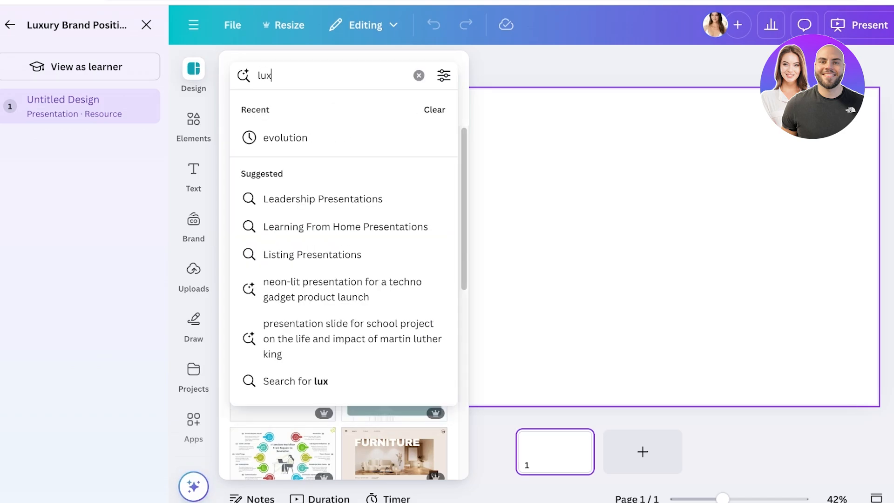
pyautogui.write('ury')
pyautogui.press('Return')
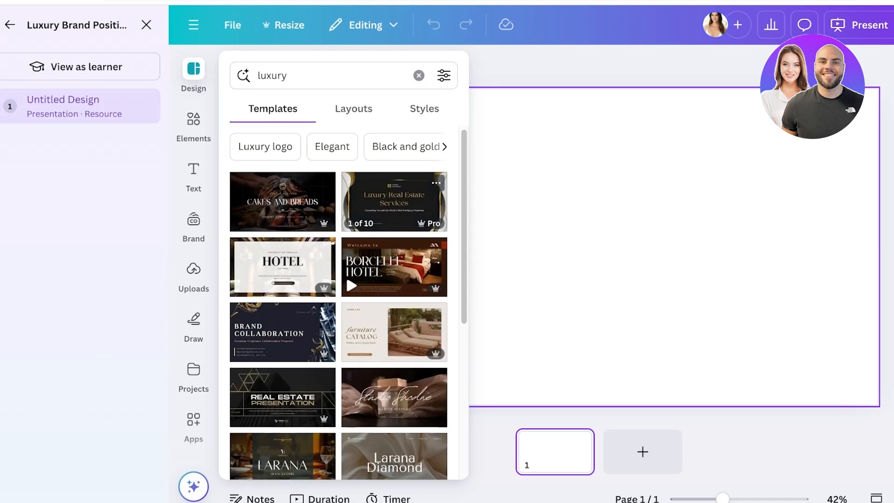
pyautogui.scroll(-8, 339, 303)
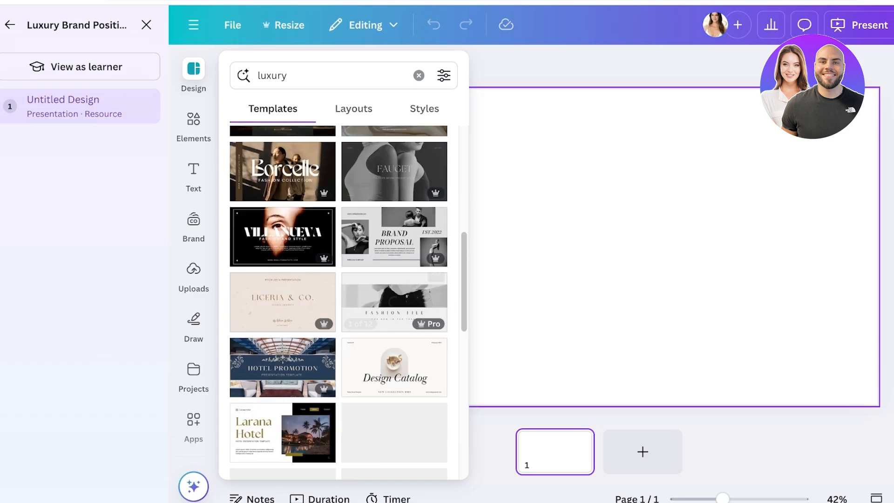
pyautogui.click(394, 246)
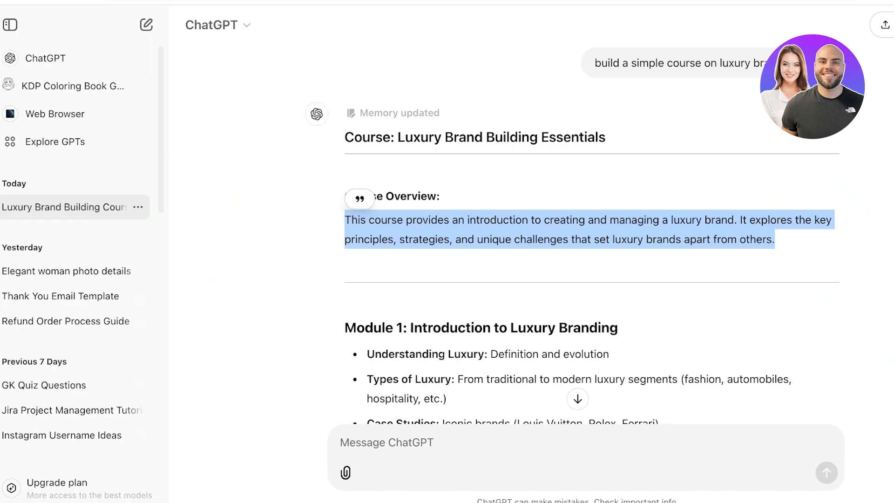
# Copy the heading "Module 1: Introduction to Luxury Branding" from the course outline in ChatGPT
pyautogui.scroll(-3, 577, 233)
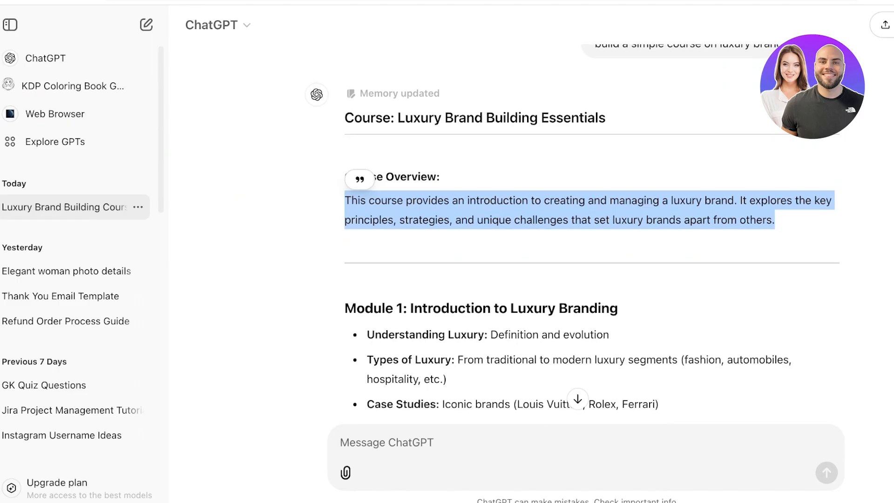
pyautogui.tripleClick(370, 158)
pyautogui.hotkey('ctrl', 'c')
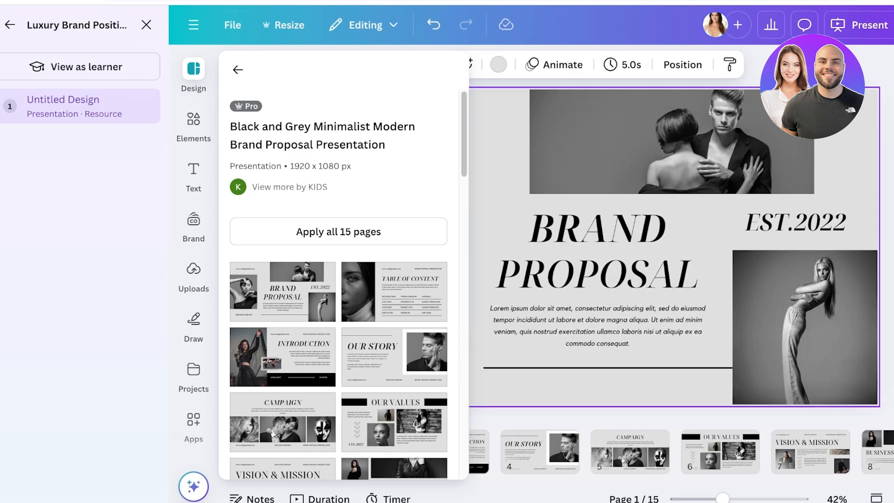
# In Canva, hide the course outline sidebar and title the presentation "Module 1: Introduction to Luxury Branding"
pyautogui.click(887, 196)
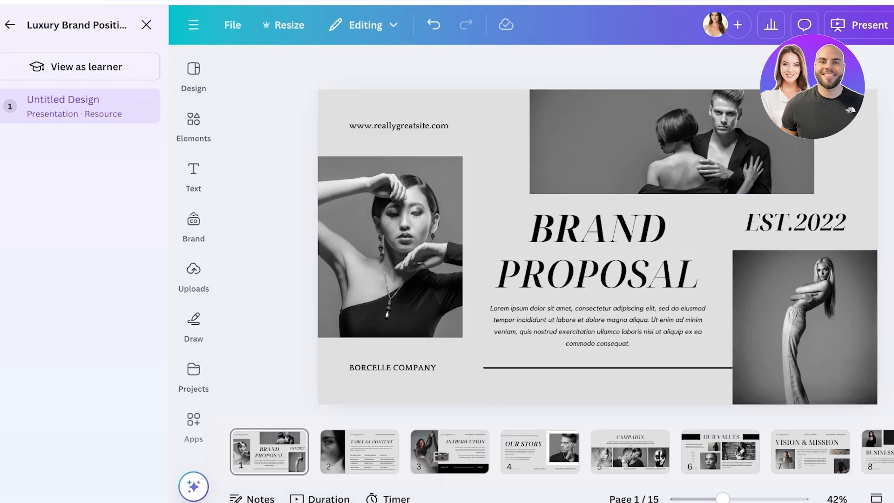
pyautogui.click(146, 25)
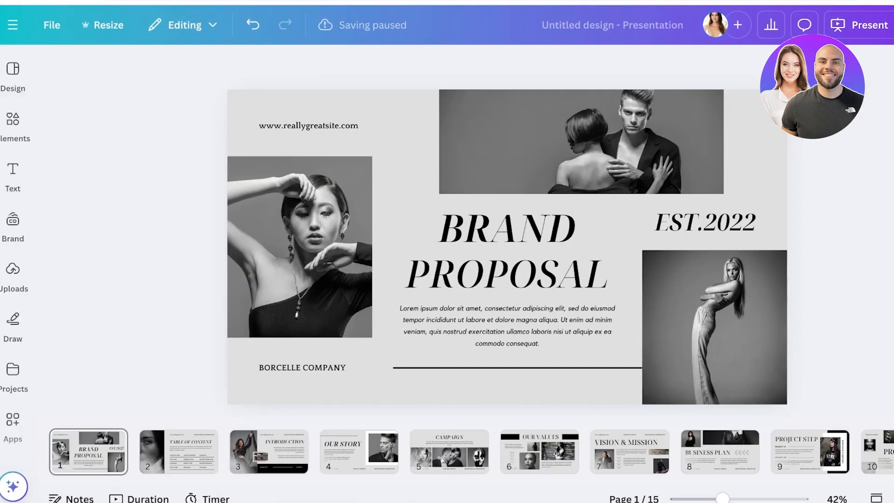
pyautogui.click(12, 25)
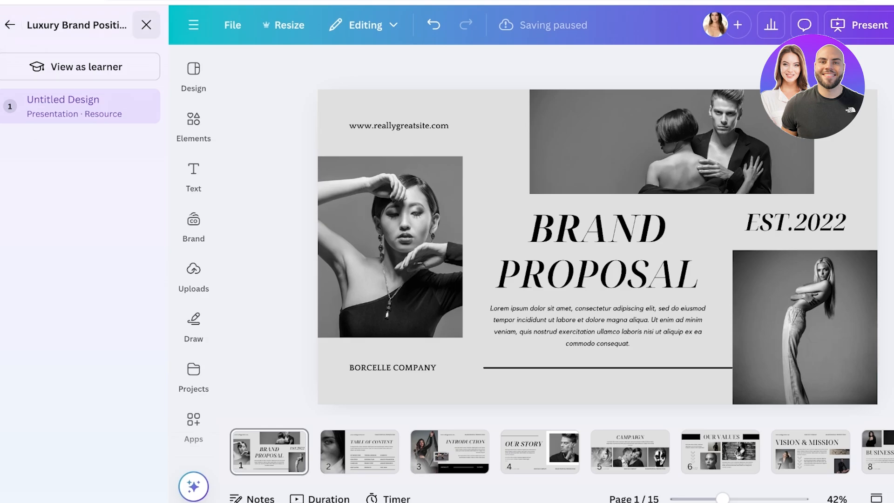
pyautogui.click(146, 25)
pyautogui.click(613, 25)
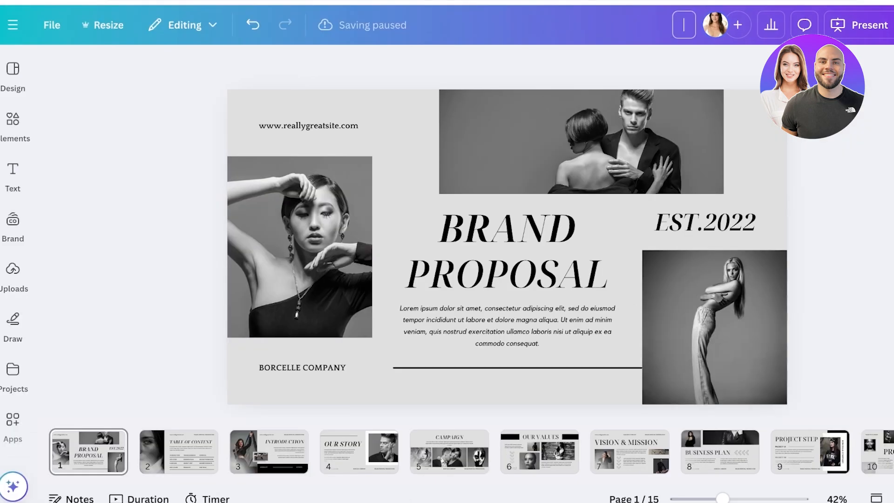
pyautogui.hotkey('ctrl', 'v')
pyautogui.press('Return')
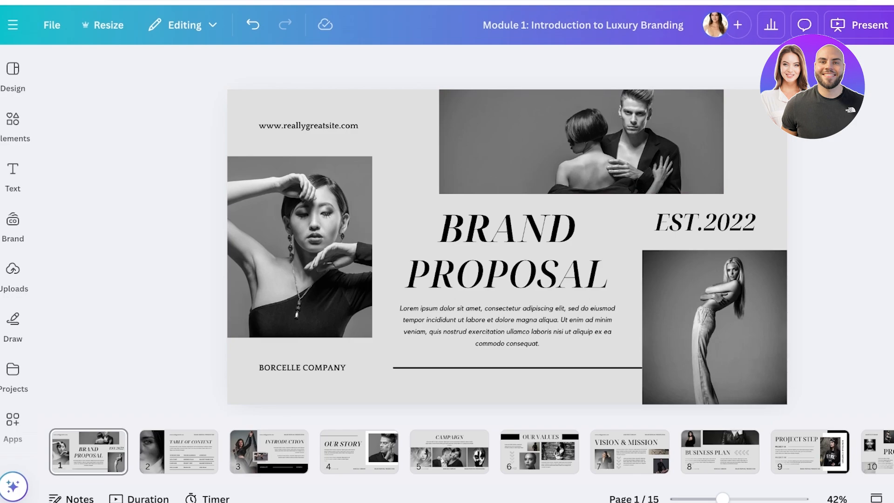
# In ChatGPT, examine the expanded content of Module 1: Introduction to Luxury Branding, from section 1.1 Understanding Luxury onward
pyautogui.hotkey('ctrl', 'shift', 'Tab')
pyautogui.click(577, 274)
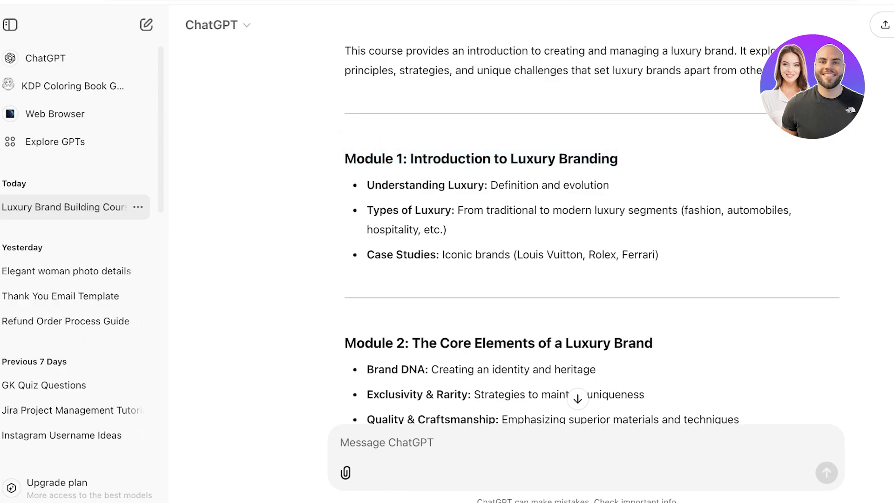
pyautogui.scroll(-20, 591, 233)
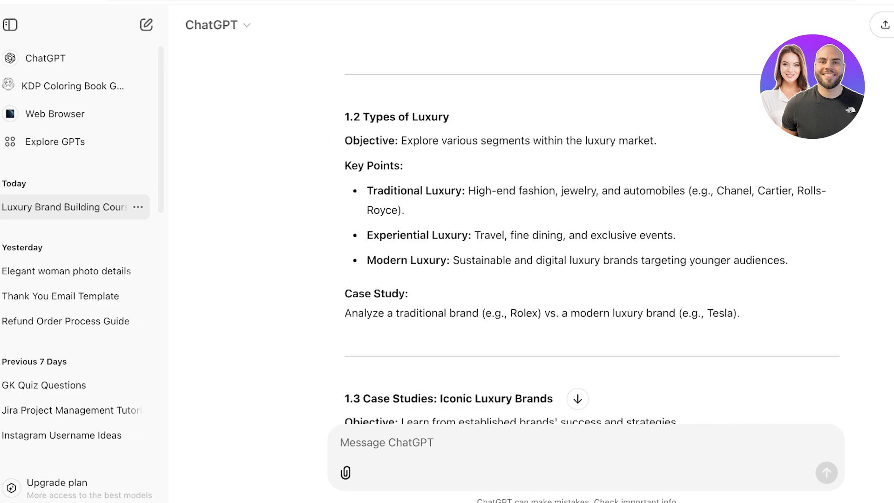
pyautogui.scroll(-5, 591, 233)
pyautogui.scroll(15, 591, 232)
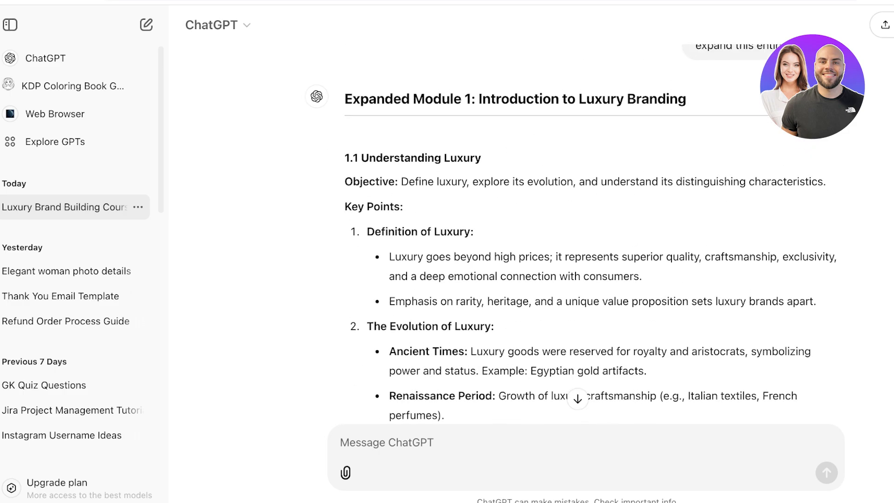
pyautogui.scroll(-1, 591, 233)
pyautogui.scroll(-1, 592, 233)
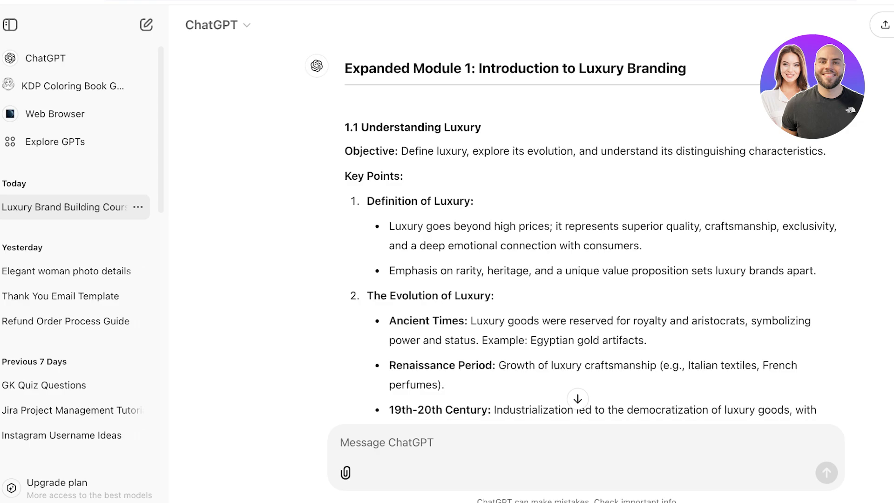
pyautogui.moveTo(344, 127); pyautogui.dragTo(687, 225)
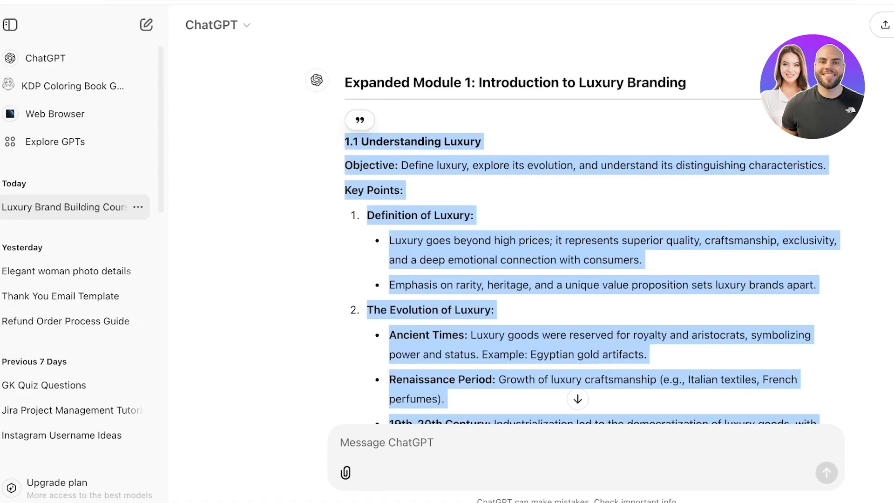
pyautogui.click(586, 260)
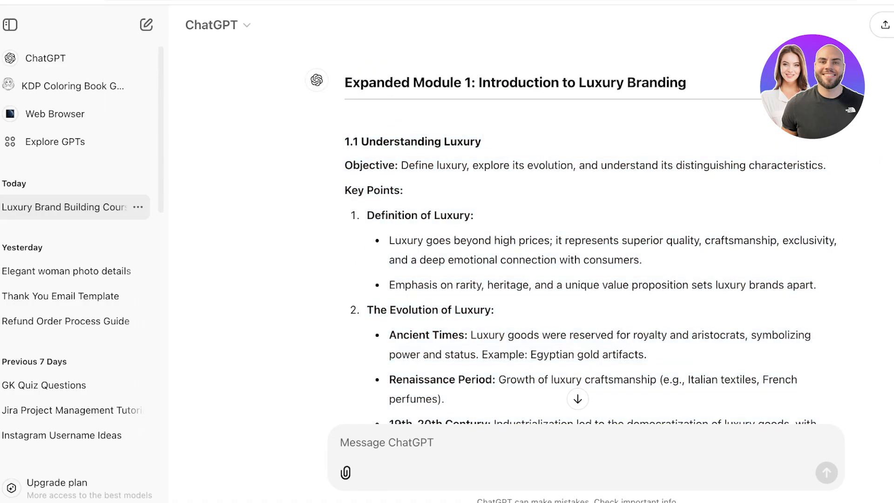
pyautogui.scroll(-20, 586, 261)
pyautogui.scroll(20, 585, 261)
pyautogui.scroll(20, 591, 241)
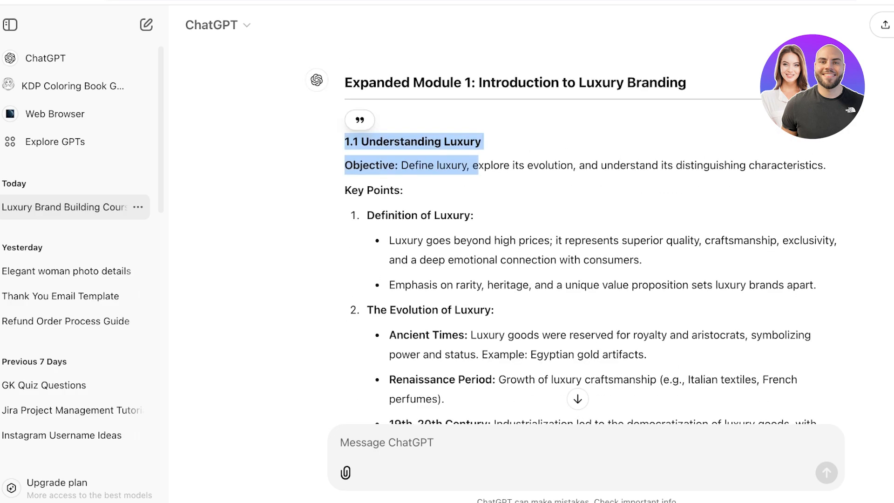
# Copy the section heading "Understanding Luxury" from ChatGPT and replace the "Brand Proposal" title on the Canva cover page with it
pyautogui.click(530, 150)
pyautogui.moveTo(353, 141)
pyautogui.mouseDown()
pyautogui.moveTo(371, 141)
pyautogui.moveTo(345, 141)
pyautogui.moveTo(481, 141)
pyautogui.moveTo(362, 142)
pyautogui.mouseUp()
pyautogui.hotkey('ctrl', 'c')
pyautogui.click(481, 142)
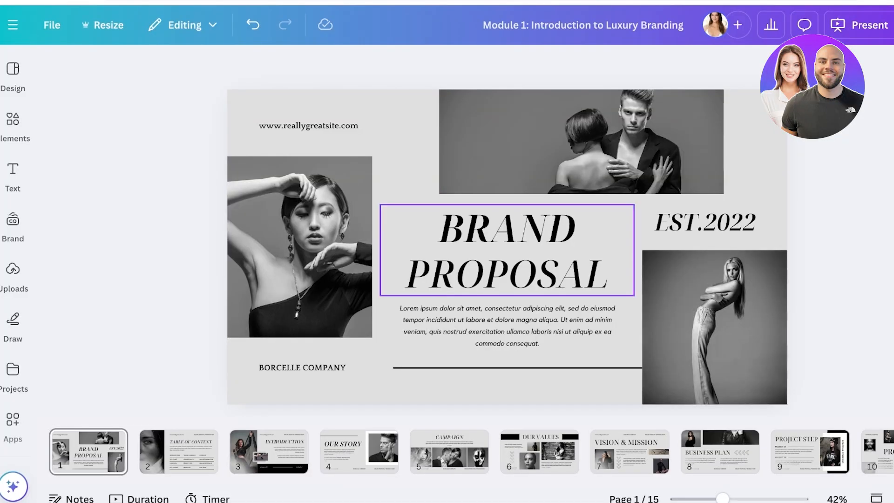
pyautogui.doubleClick(507, 272)
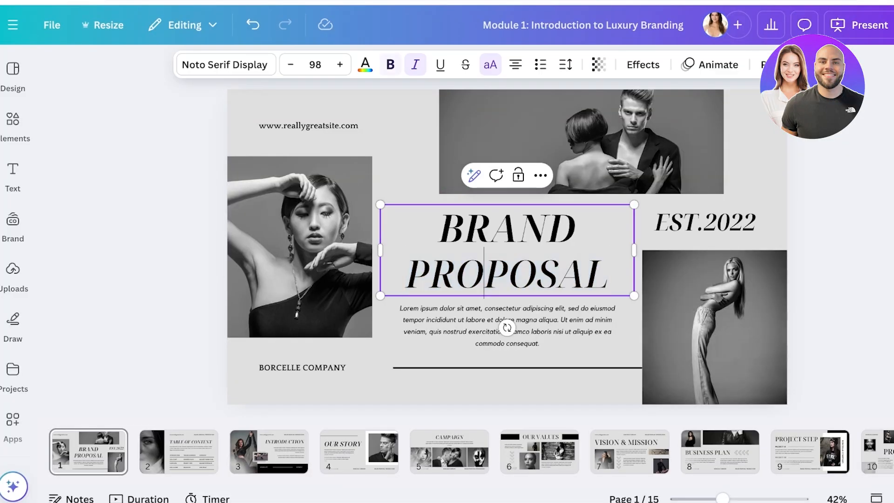
pyautogui.hotkey('ctrl', 'a')
pyautogui.hotkey('ctrl', 'v')
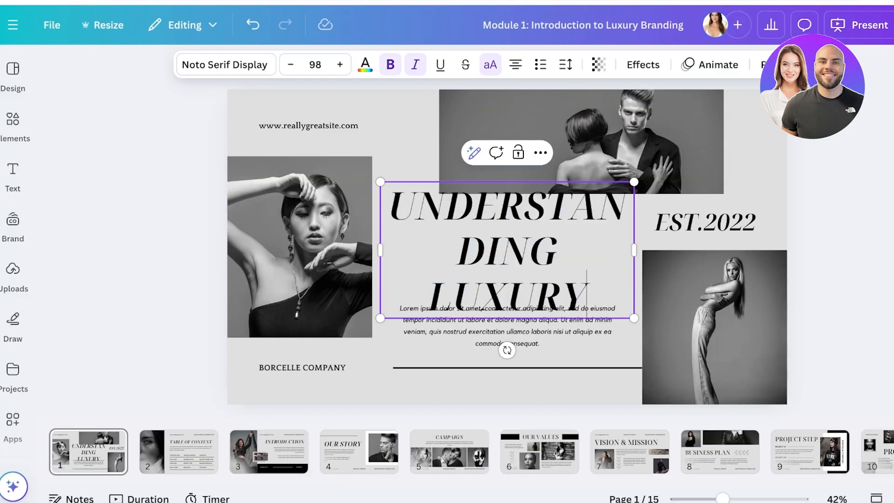
# Rename the presentation "Module 1: Chapter 1"
pyautogui.click(583, 25)
pyautogui.write('Chaprer')
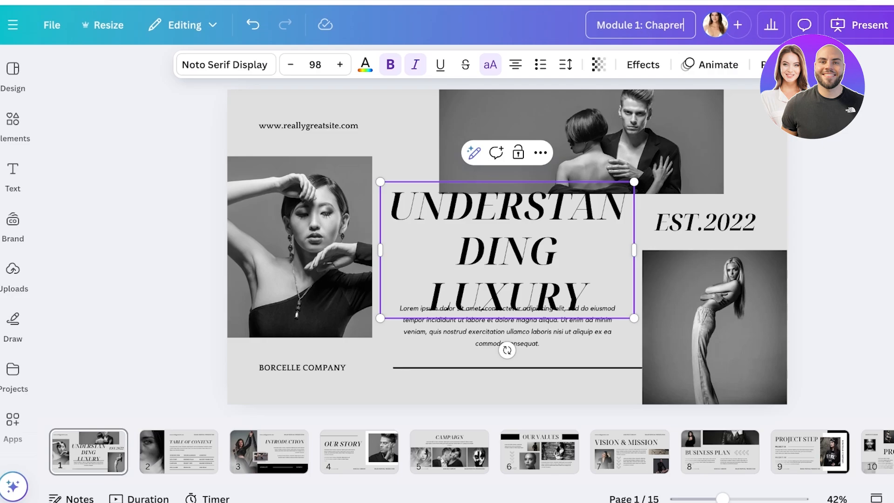
pyautogui.press('BackSpace')
pyautogui.press('BackSpace')
pyautogui.press('BackSpace')
pyautogui.write('ter 1')
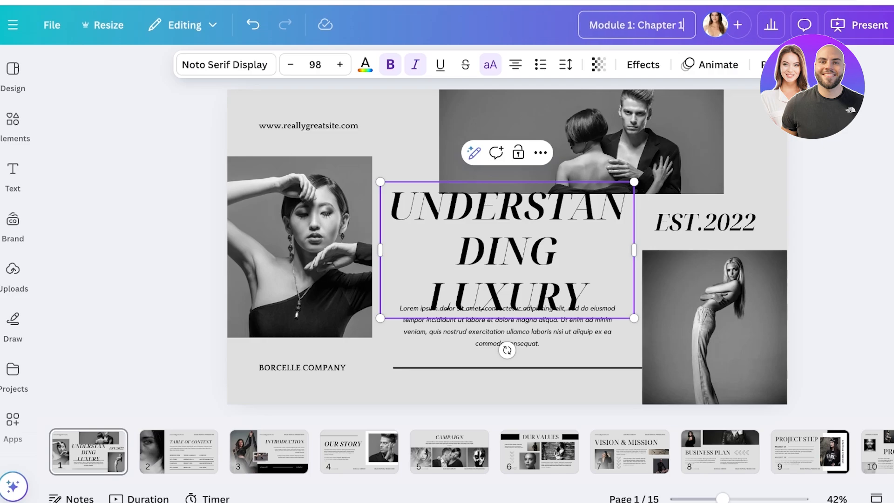
pyautogui.press('Return')
# Resize the cover title to a font size of about 54.7 on two lines and center it between the photos
pyautogui.click(508, 251)
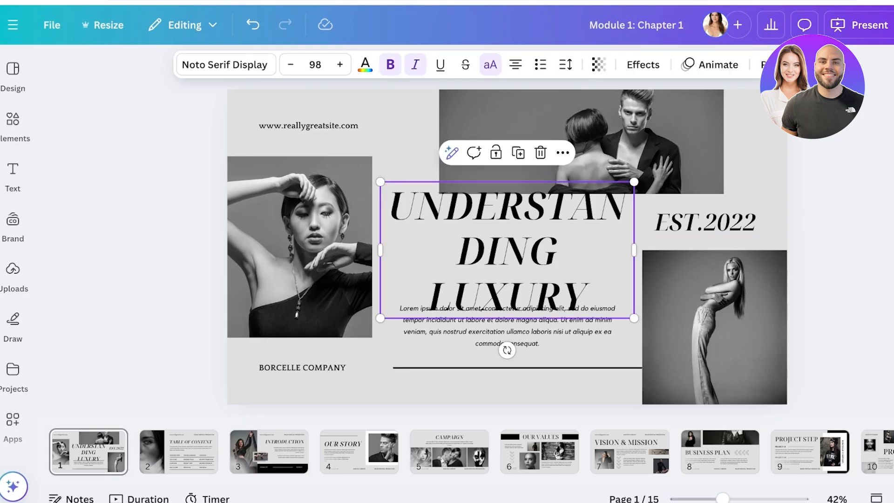
pyautogui.moveTo(634, 251); pyautogui.dragTo(798, 250)
pyautogui.moveTo(798, 294); pyautogui.dragTo(613, 255)
pyautogui.moveTo(496, 228); pyautogui.dragTo(507, 247)
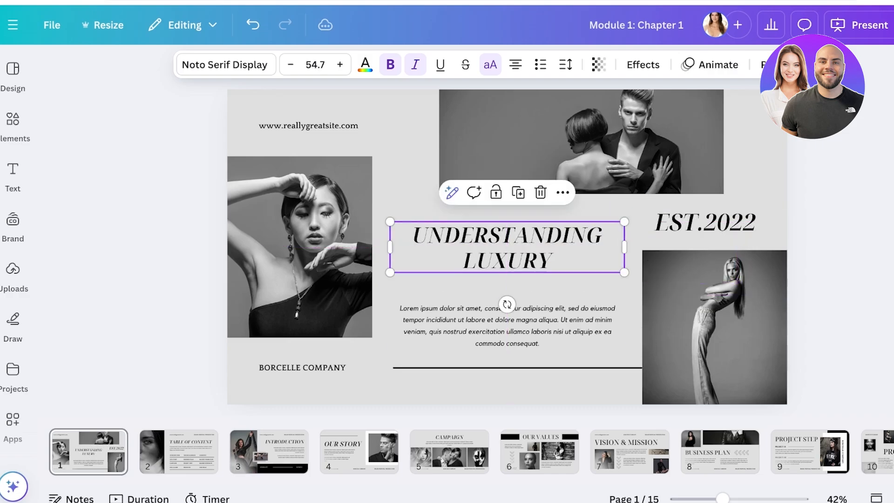
# Delete the placeholder paragraph below the cover title and the website address text above the portrait
pyautogui.click(507, 326)
pyautogui.press('Delete')
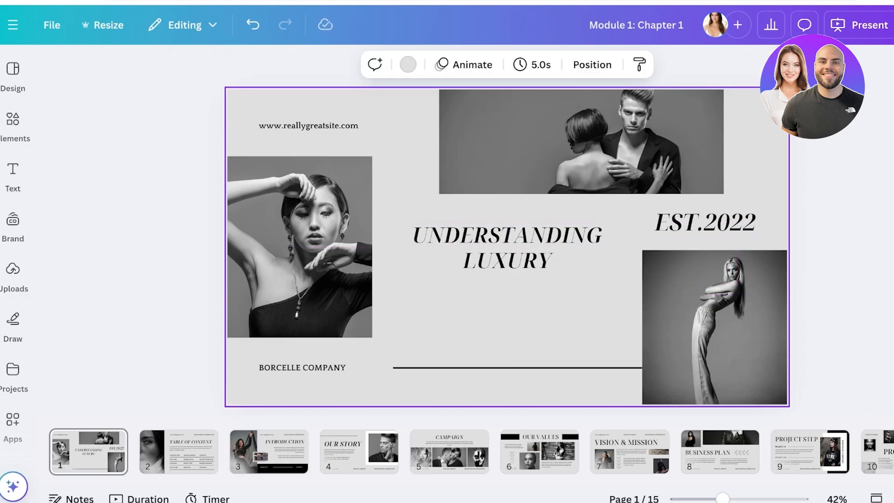
pyautogui.click(308, 126)
pyautogui.press('Delete')
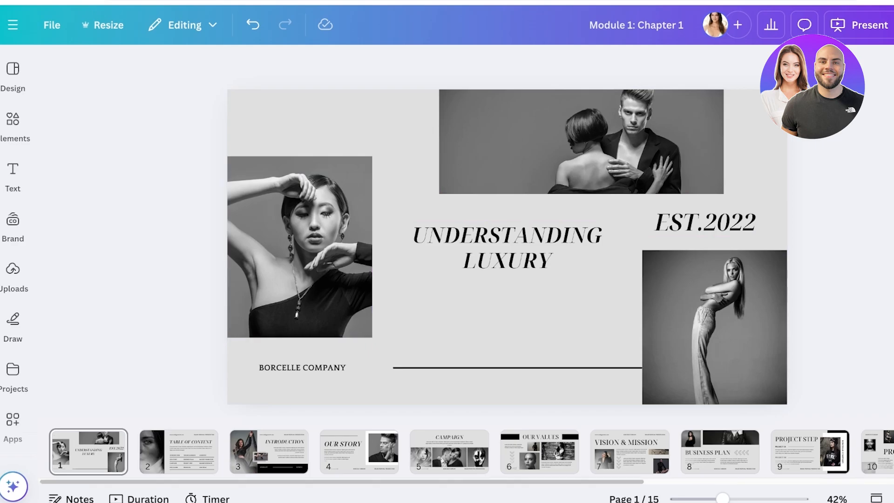
# Delete template pages 6 to 15, keeping only the first five pages of the presentation
pyautogui.click(630, 452)
pyautogui.press('Delete')
pyautogui.press('Delete')
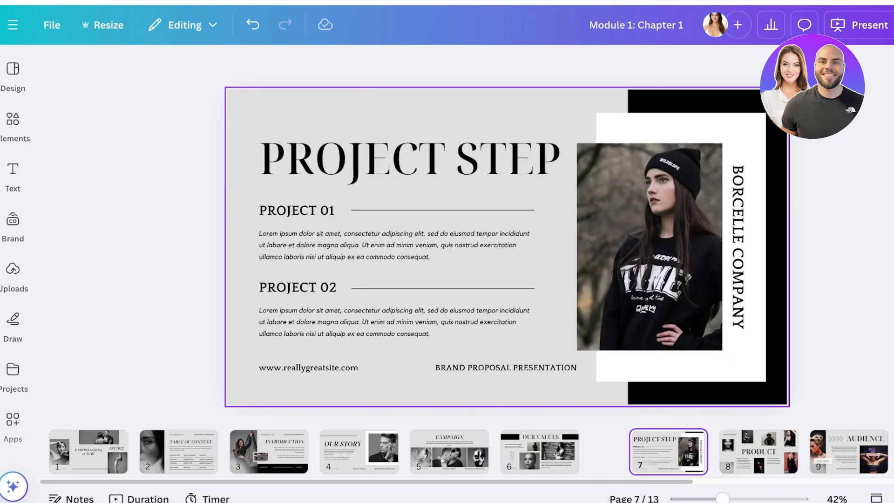
pyautogui.press('Delete')
pyautogui.press('Delete')
pyautogui.press('Delete')
pyautogui.press('Delete')
pyautogui.press('Delete')
pyautogui.press('Delete')
pyautogui.press('Delete')
pyautogui.press('Delete')
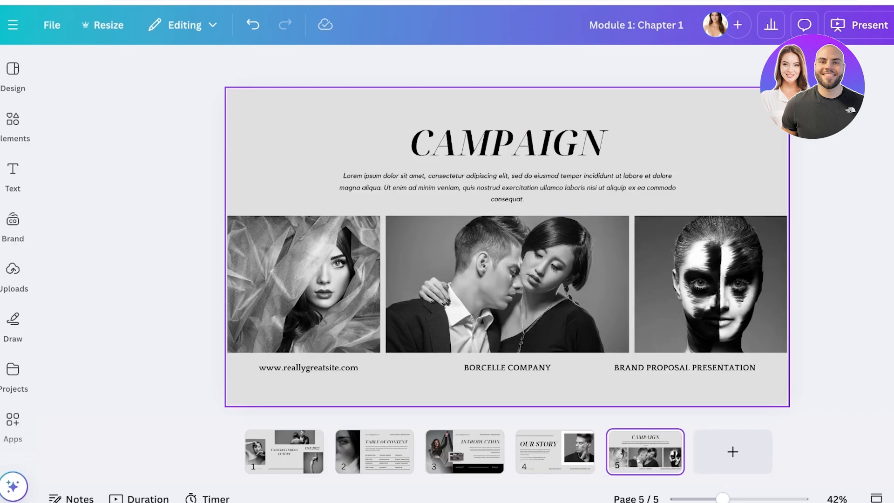
# Replace the table of contents text and lines on page 2 with ChatGPT's Key Points on the definition and evolution of luxury
pyautogui.click(375, 452)
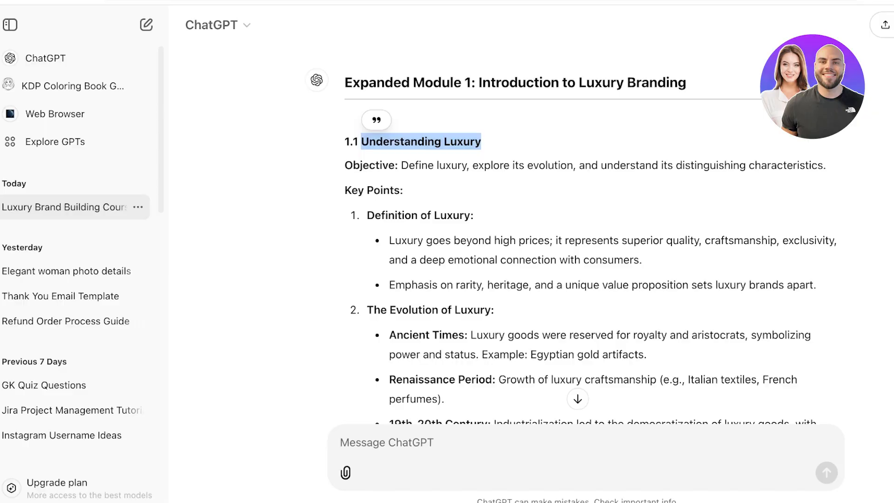
pyautogui.moveTo(345, 165); pyautogui.dragTo(689, 217)
pyautogui.scroll(-8, 546, 241)
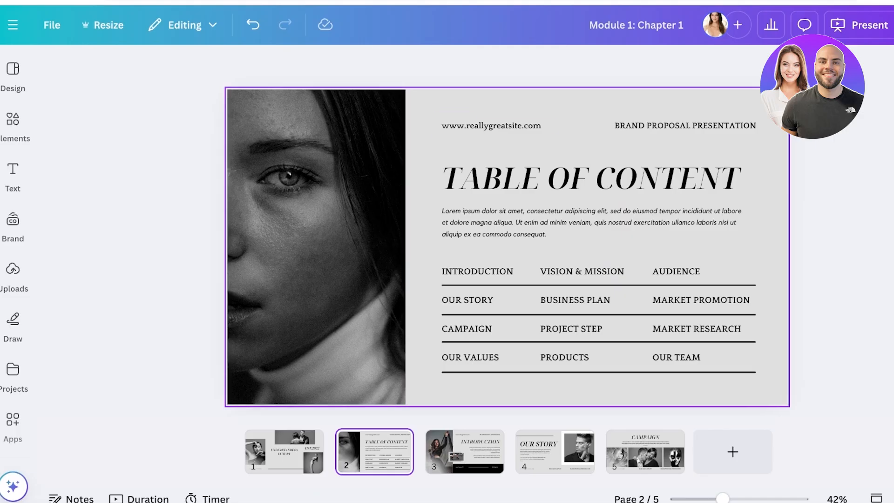
pyautogui.moveTo(436, 112); pyautogui.dragTo(816, 375)
pyautogui.press('Delete')
pyautogui.write('KEY POINTS: DEFINITION OF LUXURY: LUXURY GOES BEYOND HIGH PRICES; IT REPRESENTS SUPERIOR QUALITY, CRAFTSMANSHIP, EXCLUSIVITY, AND A DEEP EMOTIONAL CONNECTION WITH CONSUMERS. EMPHASIS ON RARITY, HERITAGE, AND A UNIQUE VALUE PROPOSITION SETS LUXURY BRANDS APART. THE EVOLUTION OF LUXURY: ANCIENT TIMES: LUXURY GOODS WERE RESERVED FOR ROYALTY AND ARISTOCRATS, SYMBOLIZING POWER AND STATUS. EXAMPLE: EGYPTIAN GOLD ARTIFACTS. RENAISSANCE PERIOD: GROWTH OF LUXURY CRAFTSMANSHIP (E.G., ITALIAN TEXTILES, FRENCH PERFUMES). 19TH-20TH CENTURY: INDUSTRIALIZATION LED TO THE DEMOCRATIZATION OF LUXURY GOODS, WITH BRANDS LIKE LOUIS VUITTON EMERGING. 21ST CENTURY: RISE OF EXPERIENTIAL LUXURY, DIGITAL LUXURY, AND SUSTAINABLE LUXURY PRACTICES.')
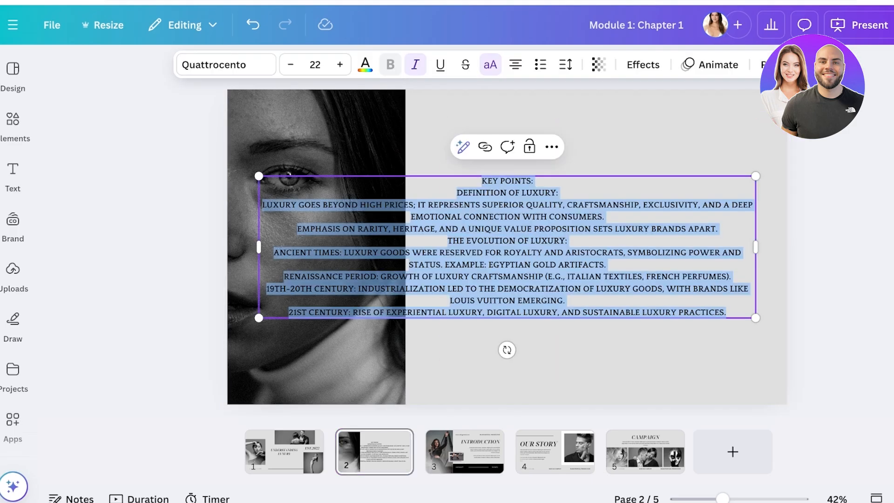
# Narrow the key points text box to fit beside the photo and set its font size to 24
pyautogui.moveTo(259, 248); pyautogui.dragTo(452, 247)
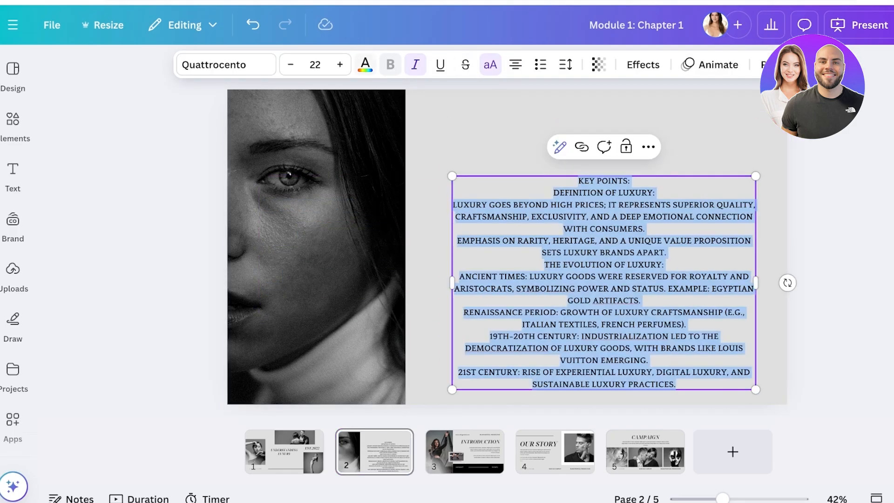
pyautogui.doubleClick(340, 64)
pyautogui.click(819, 270)
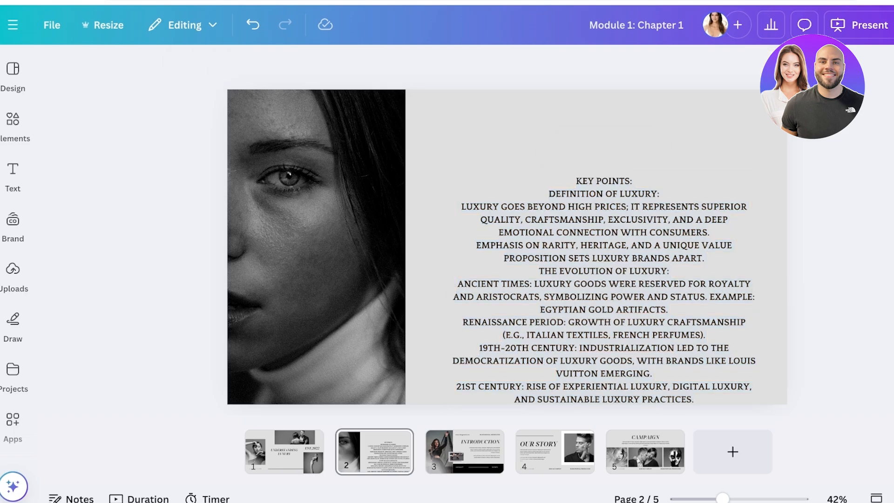
# Increase the line spacing of the key points text and move it up to fit within the page
pyautogui.moveTo(605, 284); pyautogui.dragTo(598, 241)
pyautogui.click(565, 64)
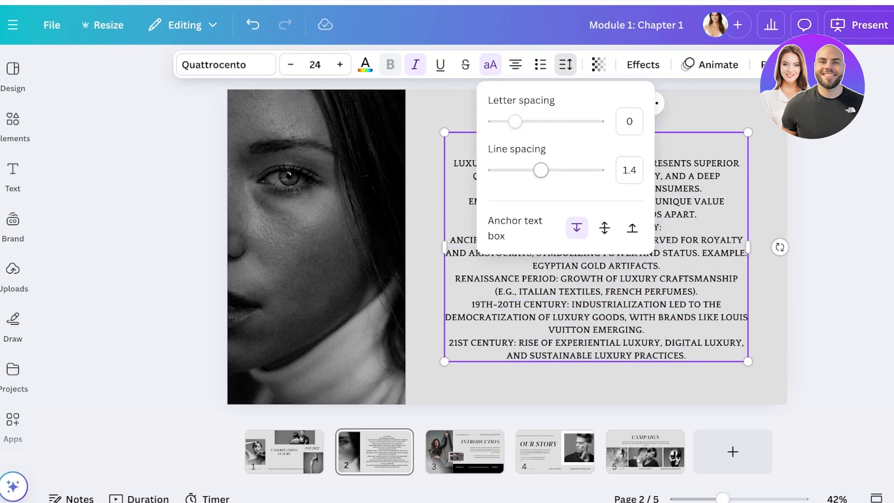
pyautogui.moveTo(539, 170); pyautogui.dragTo(558, 169)
pyautogui.click(566, 64)
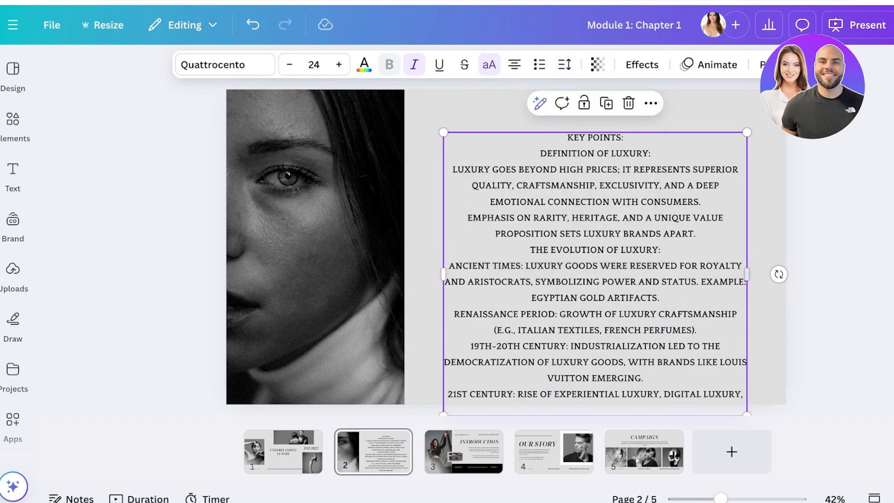
pyautogui.moveTo(601, 280); pyautogui.dragTo(601, 252)
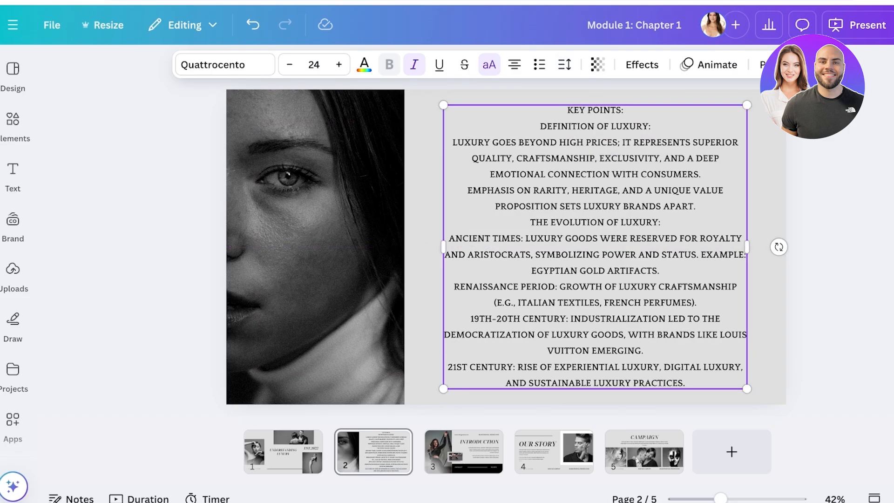
# Delete the Introduction, Our Story and Campaign pages, keeping only the first two pages
pyautogui.click(464, 451)
pyautogui.press('Delete')
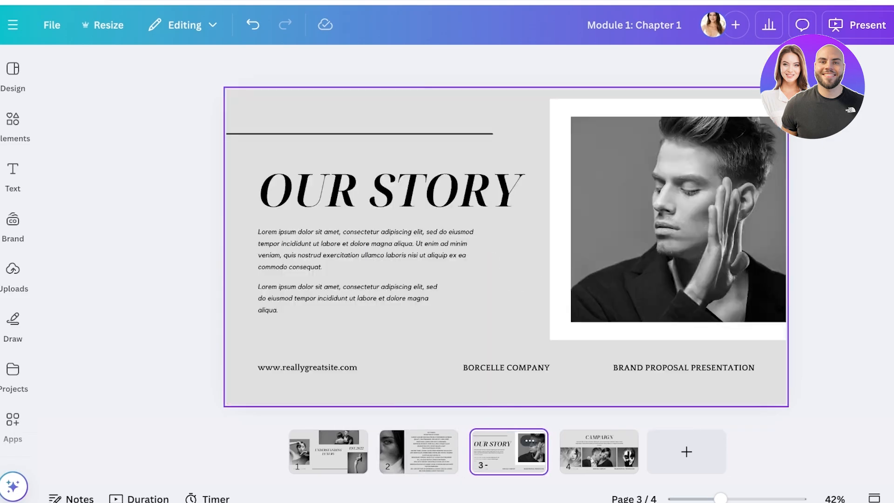
pyautogui.press('Delete')
pyautogui.press('Delete')
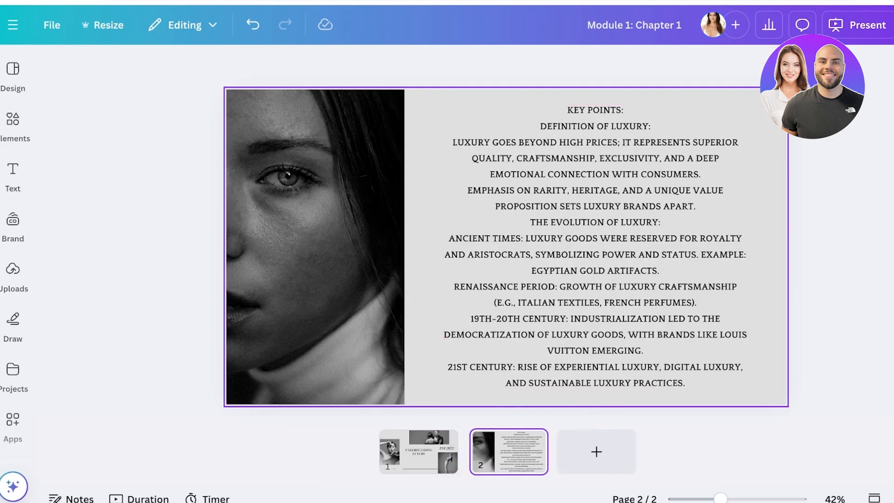
# In ChatGPT, examine the Activity section of Understanding Luxury, with its task and discussion question
pyautogui.hotkey('ctrl', 'Tab')
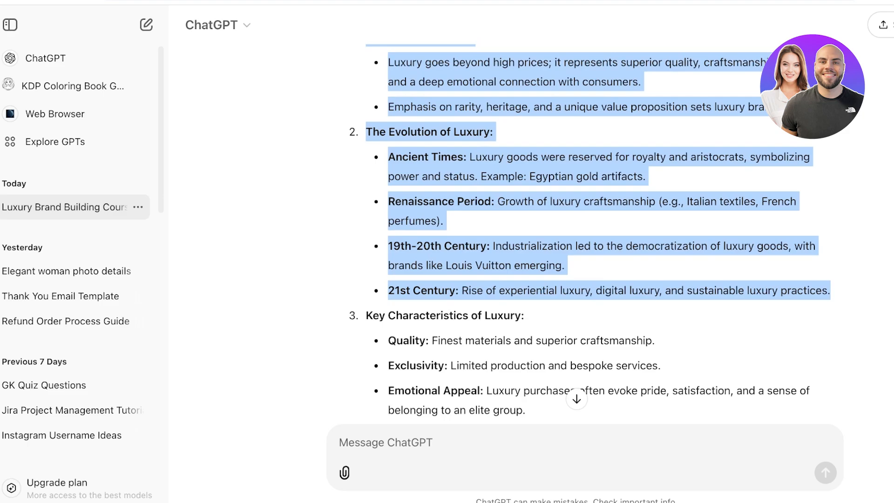
pyautogui.scroll(-5, 586, 233)
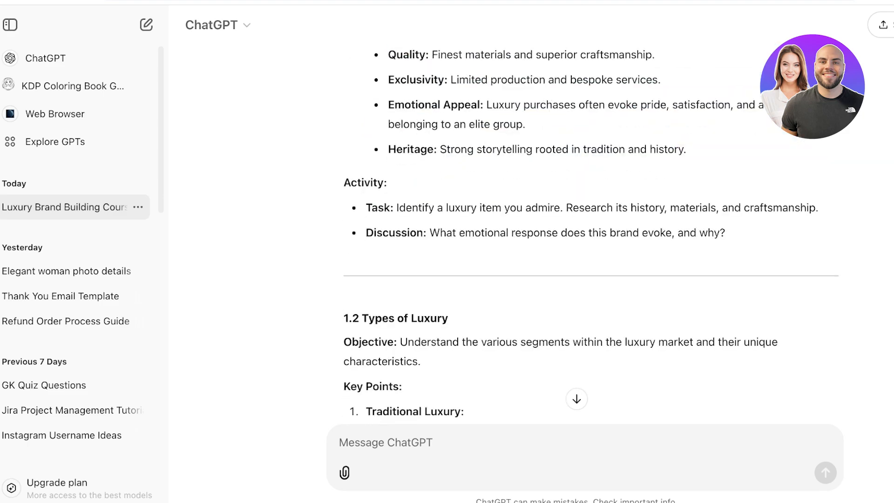
pyautogui.moveTo(366, 208); pyautogui.dragTo(492, 207)
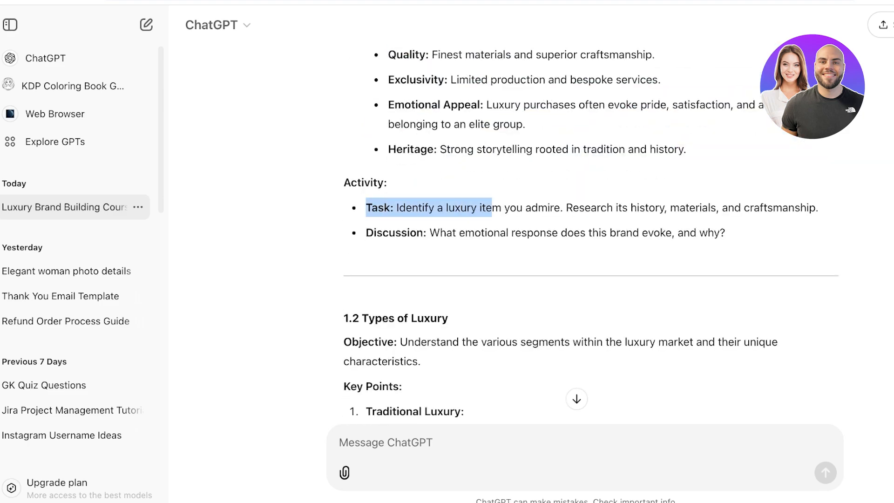
# Switch back to Canva and return from the presentation to the Luxury Brand Positioning course page
pyautogui.hotkey('ctrl', 'shift', 'Tab')
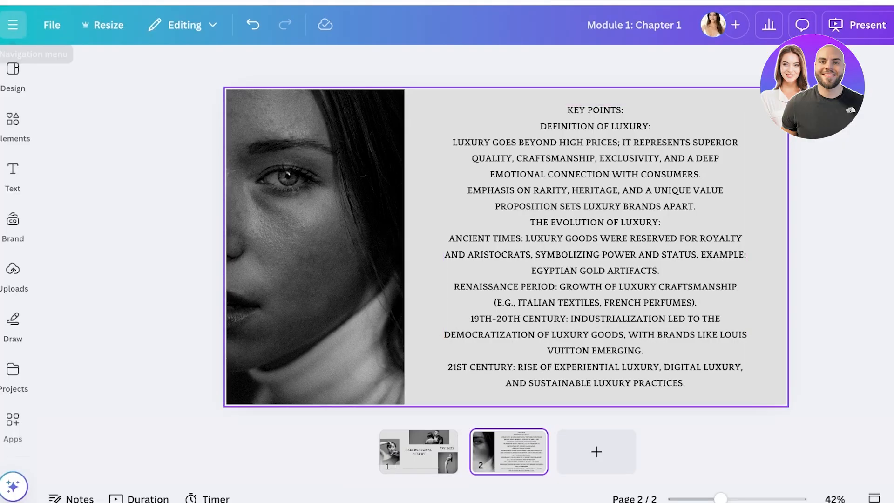
pyautogui.click(13, 25)
pyautogui.click(10, 24)
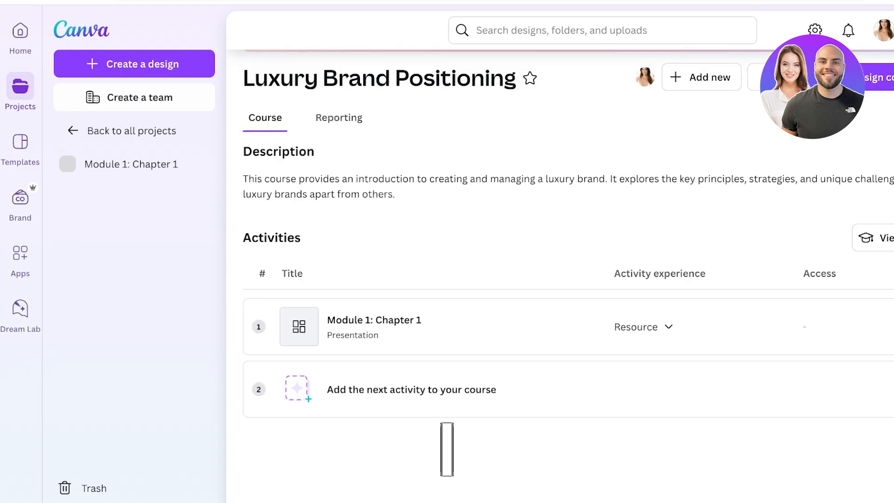
# Look through the activity experience choices for Module 1: Chapter 1 and the management options of the whole course
pyautogui.click(644, 327)
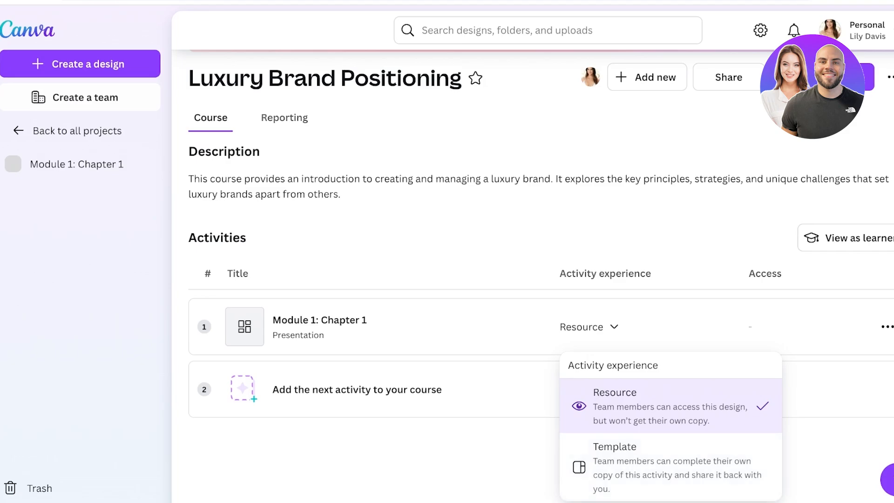
pyautogui.click(887, 327)
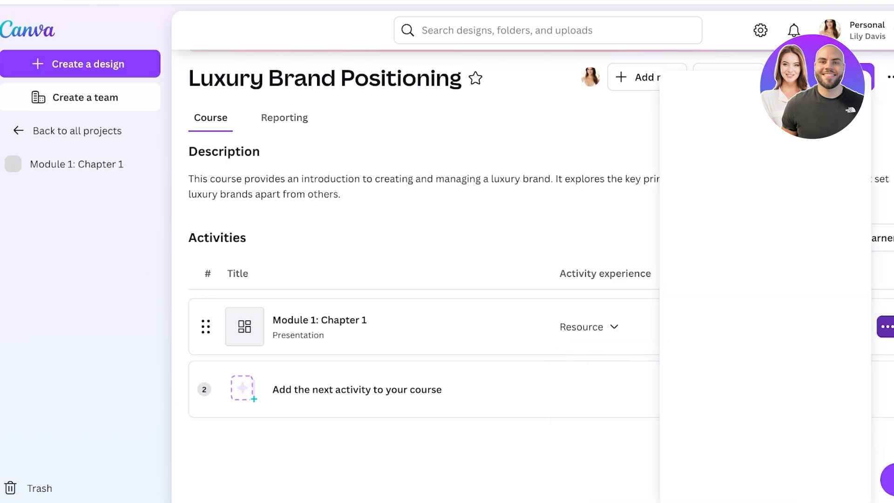
pyautogui.click(887, 327)
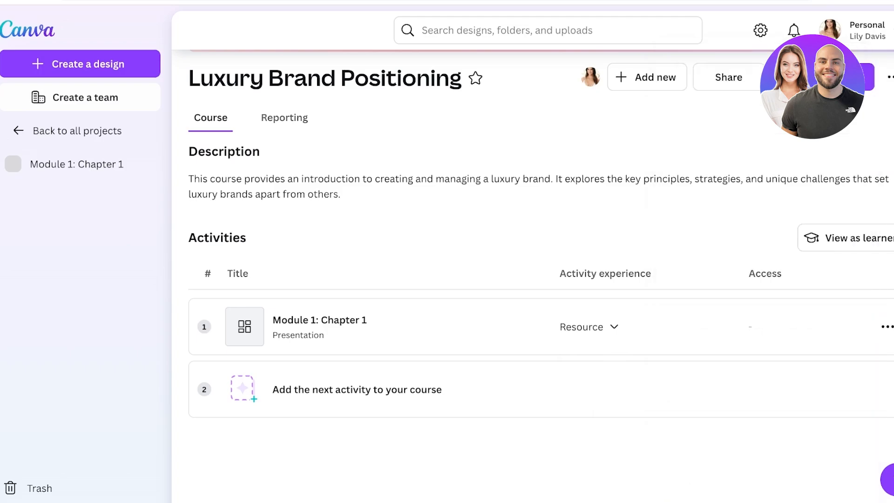
pyautogui.click(889, 77)
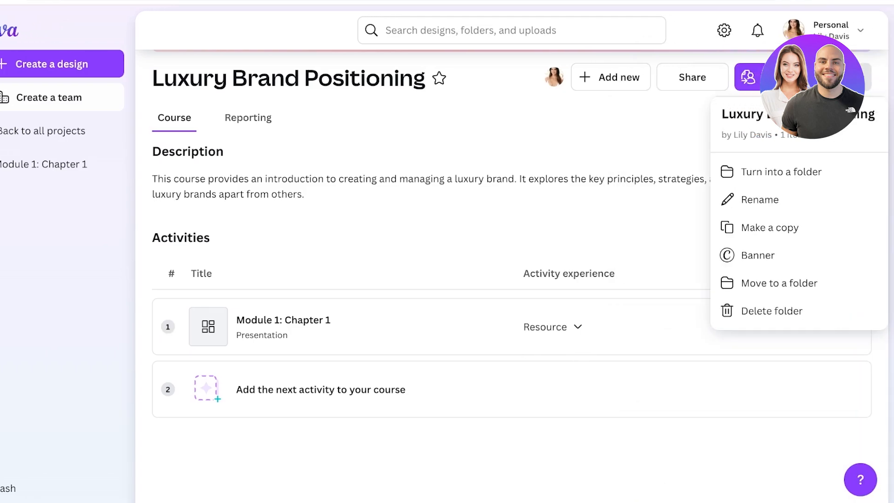
pyautogui.press('Escape')
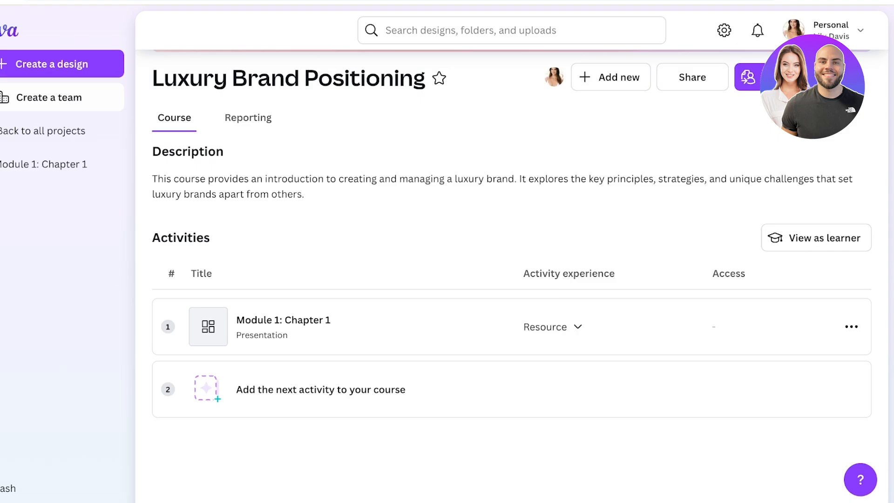
# Search the new design types for quiz, then clear the search and create a Document (A4 Portrait) as the second course activity
pyautogui.click(320, 389)
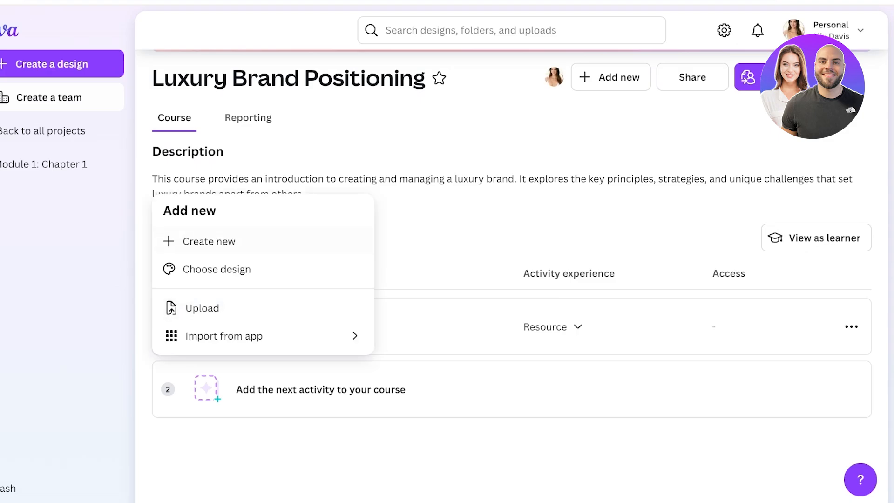
pyautogui.click(209, 241)
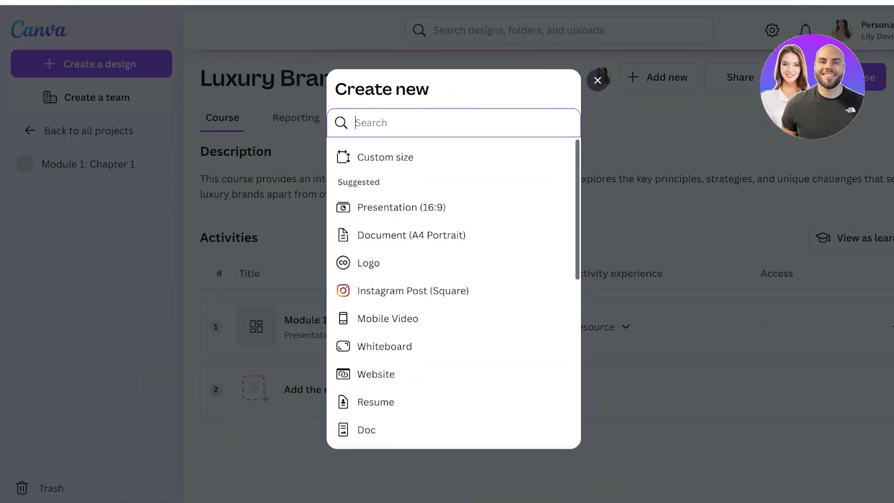
pyautogui.write('quiz')
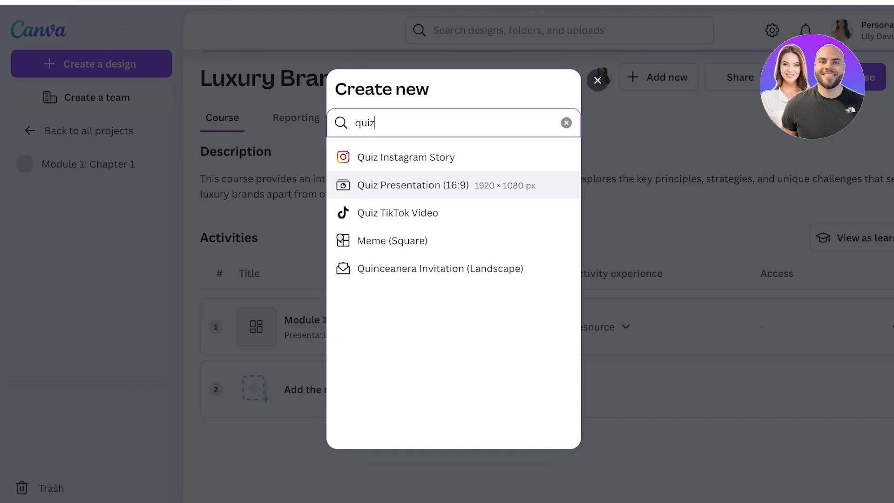
pyautogui.hotkey('ctrl', 'a')
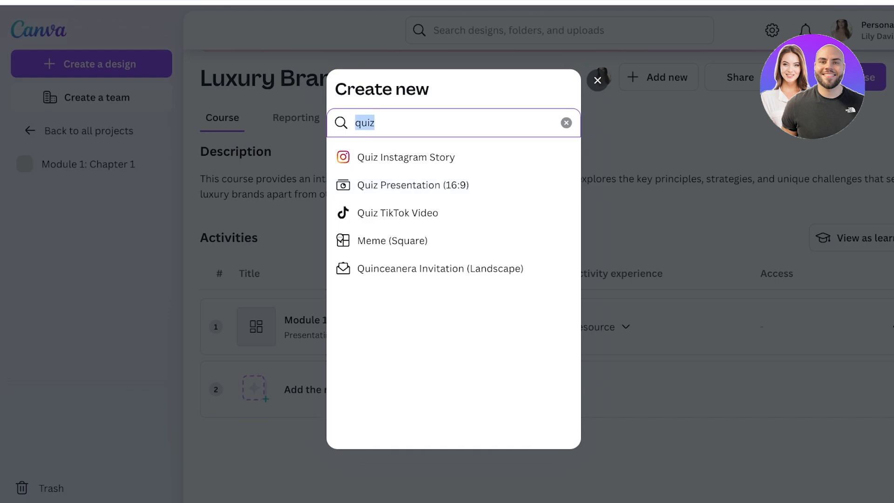
pyautogui.press('BackSpace')
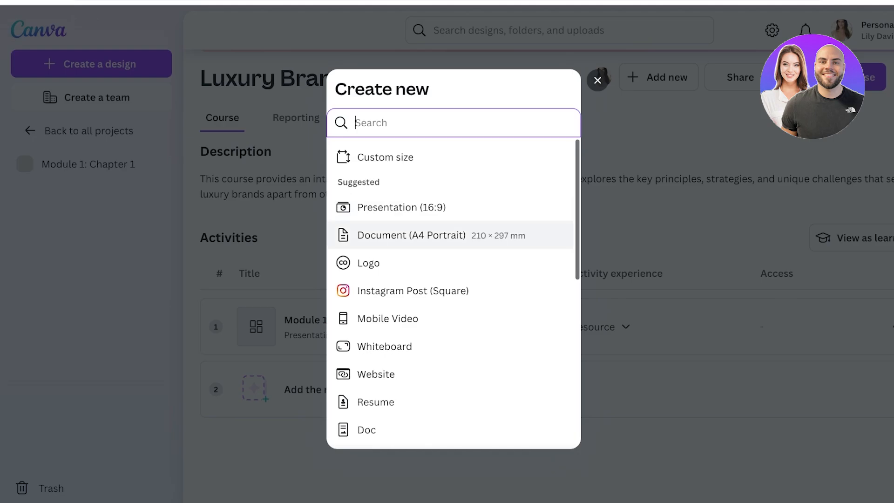
pyautogui.click(411, 235)
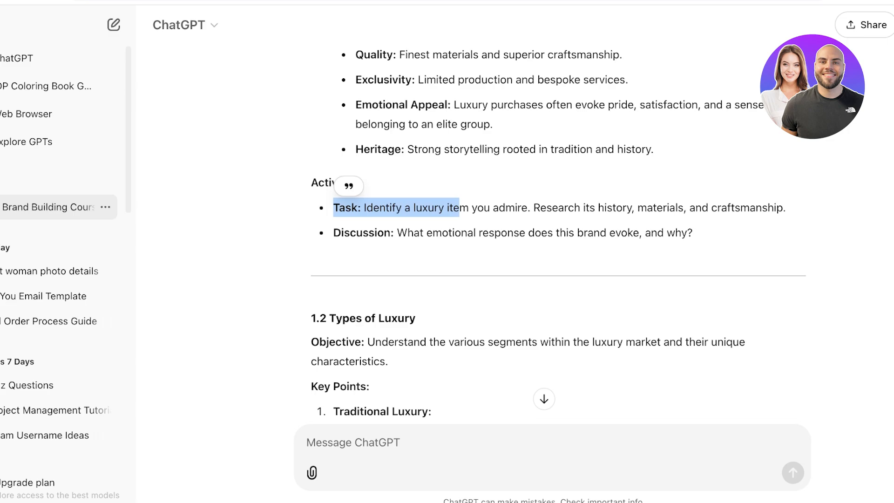
# Look at the editing modes of the blank document and hide the course outline beside it
pyautogui.click(460, 208)
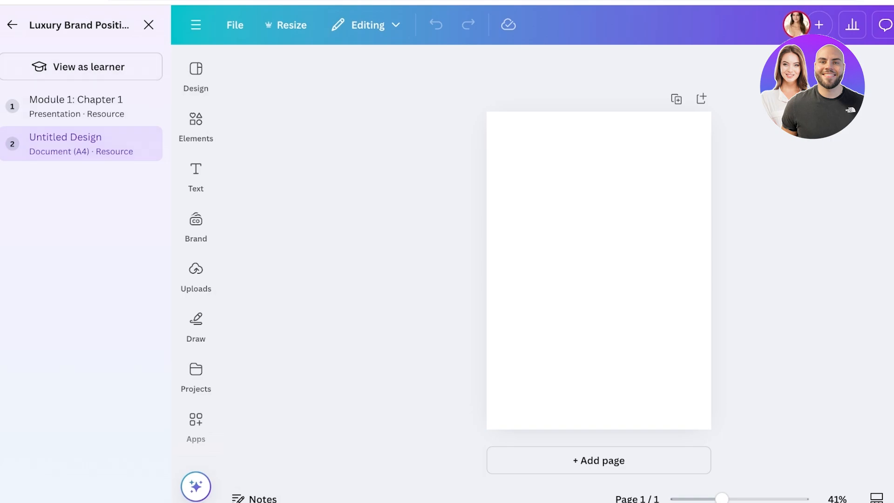
pyautogui.click(367, 25)
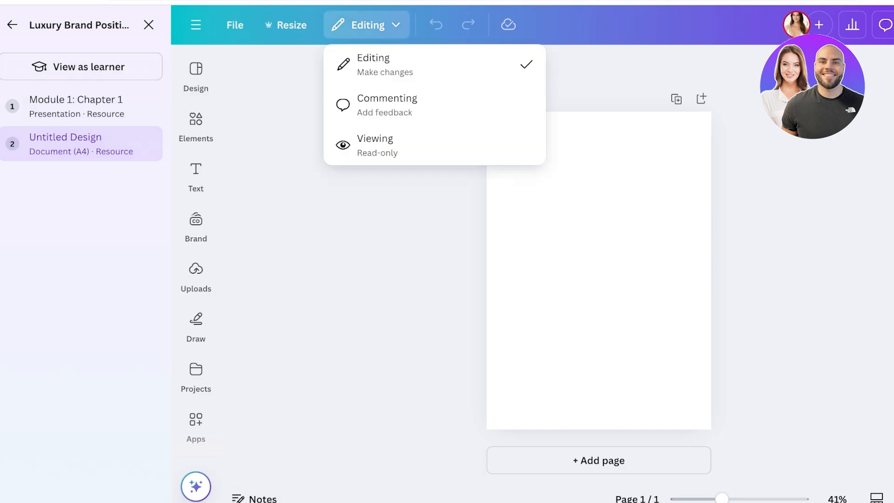
pyautogui.click(366, 24)
pyautogui.click(149, 25)
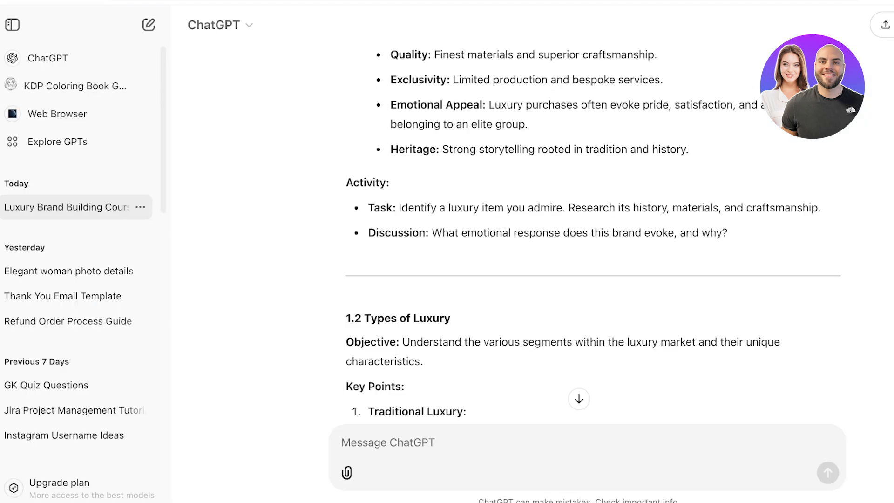
# Name the blank A4 document "Task", after checking the Discussion item in ChatGPT's Activity section
pyautogui.moveTo(368, 233); pyautogui.dragTo(418, 232)
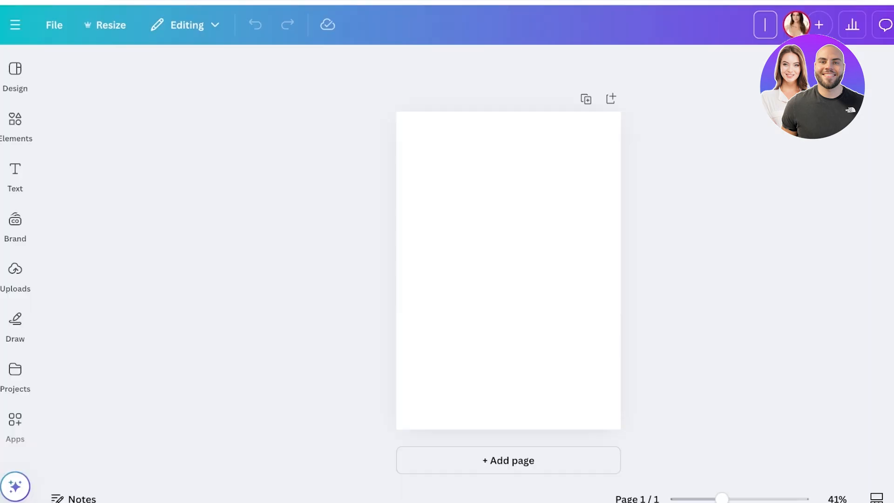
pyautogui.write('Task + Disc')
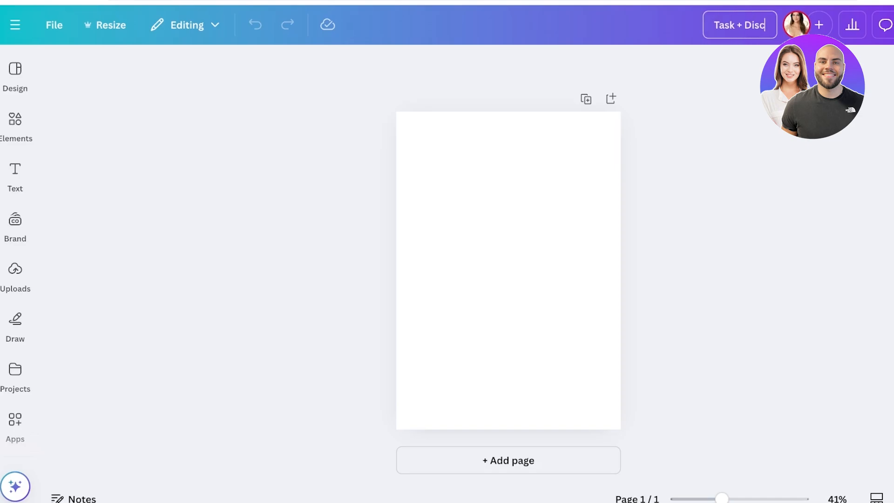
pyautogui.press('BackSpace')
pyautogui.press('BackSpace')
pyautogui.press('BackSpace')
pyautogui.press('BackSpace')
pyautogui.press('BackSpace')
pyautogui.press('BackSpace')
pyautogui.press('BackSpace')
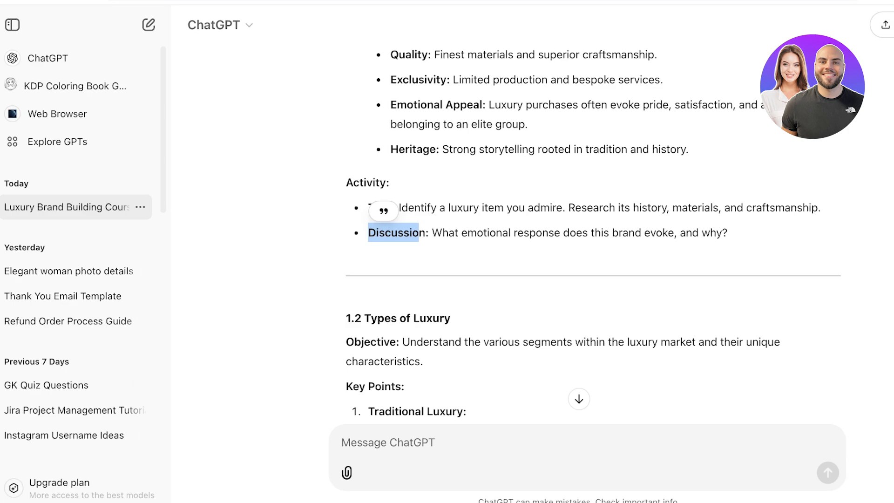
# In ChatGPT, copy the task text "Identify a luxury item you admire. Research its history, materials, and craftsmanship."
pyautogui.click(419, 234)
pyautogui.moveTo(399, 208); pyautogui.dragTo(821, 208)
pyautogui.hotkey('ctrl', 'c')
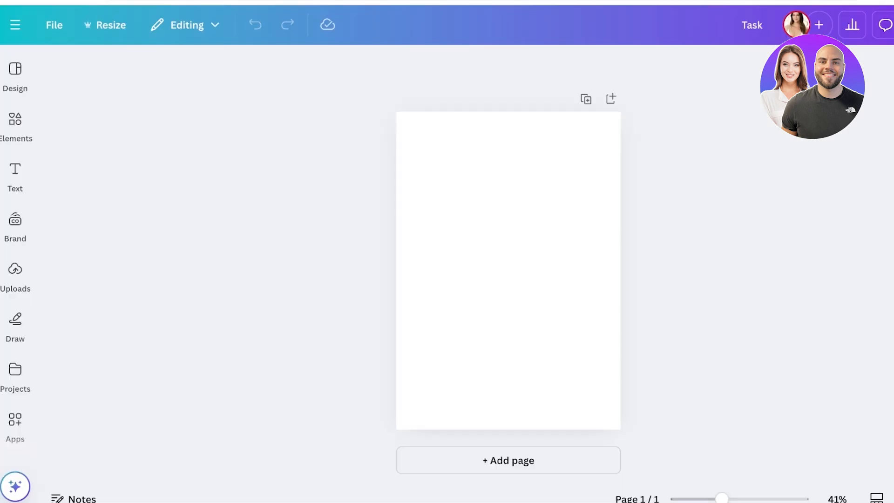
# Switch to Canva, add a subheading to the blank page, paste the copied task text into it and remove the trailing empty bullet
pyautogui.click(508, 270)
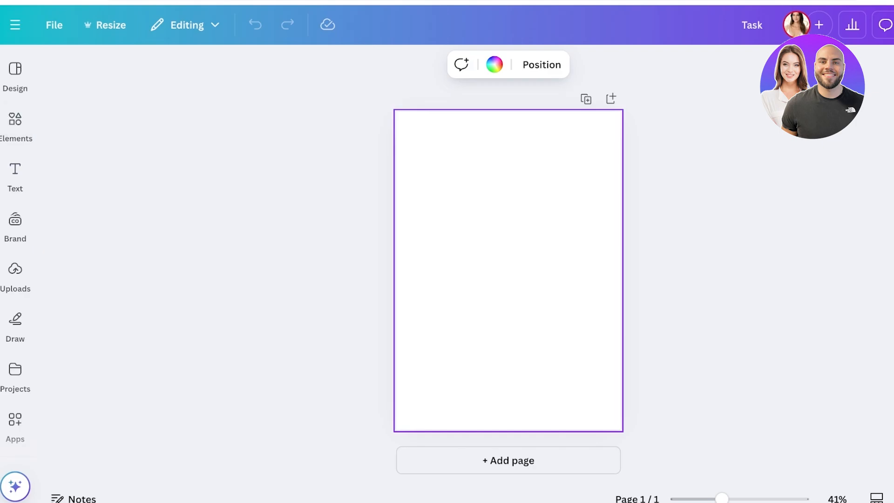
pyautogui.click(15, 176)
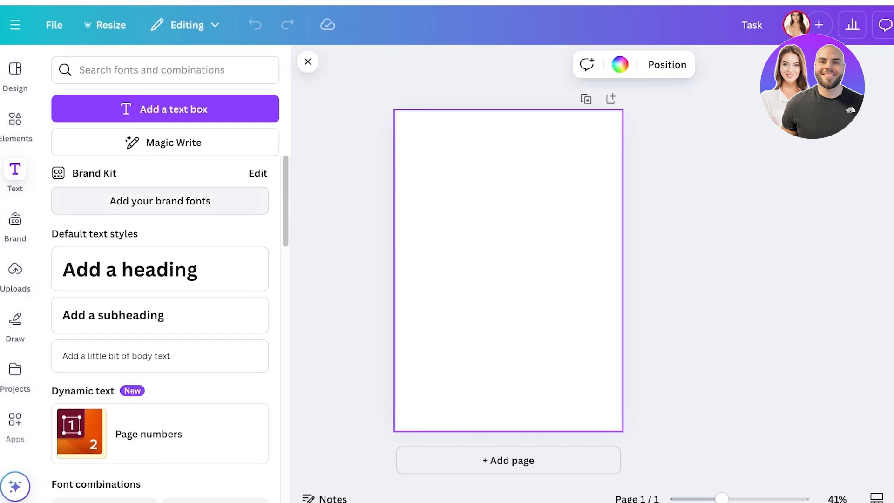
pyautogui.click(159, 201)
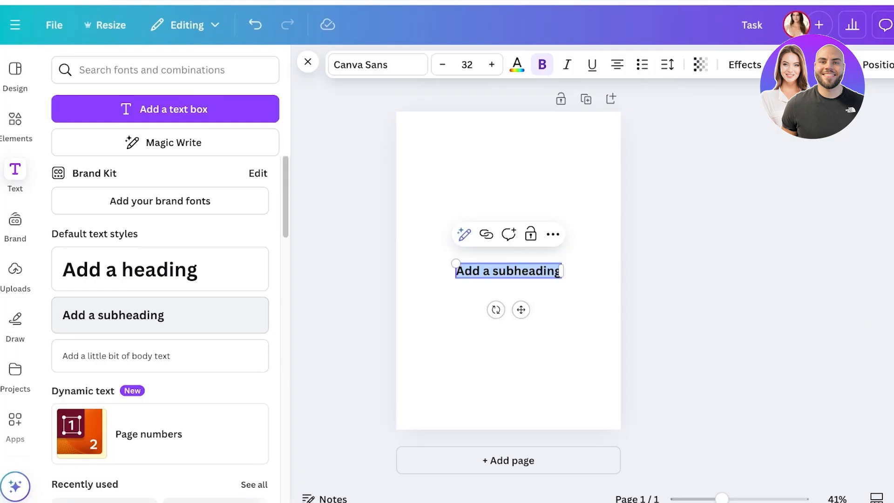
pyautogui.hotkey('ctrl', 'v')
pyautogui.press('BackSpace')
pyautogui.press('BackSpace')
pyautogui.press('BackSpace')
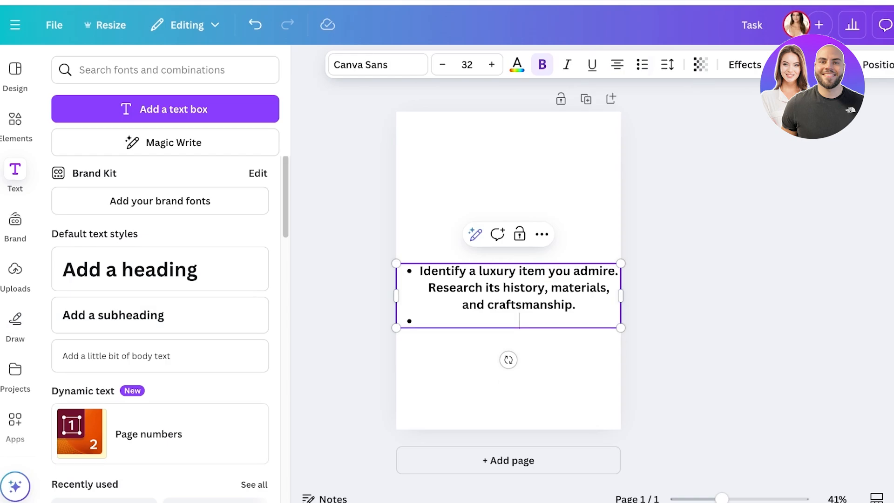
pyautogui.click(680, 321)
# Shrink the task text to about half the page width and move it to the upper middle of the page
pyautogui.click(509, 288)
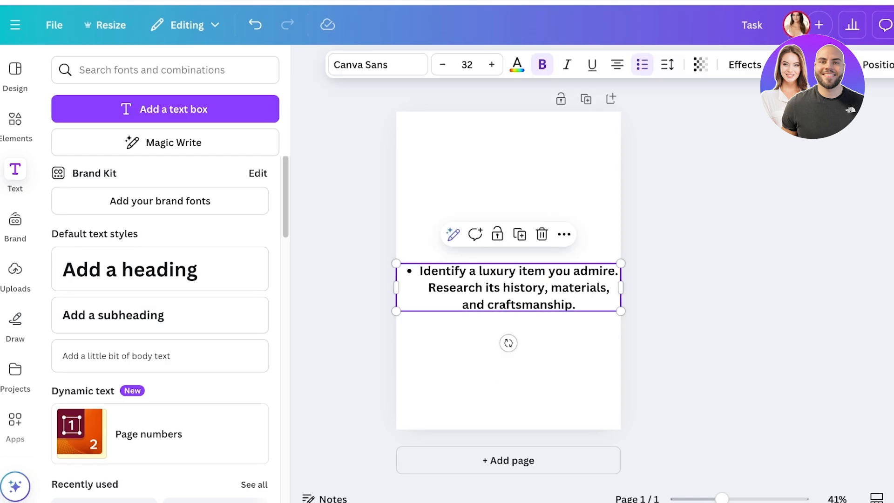
pyautogui.moveTo(621, 312); pyautogui.dragTo(522, 290)
pyautogui.click(526, 335)
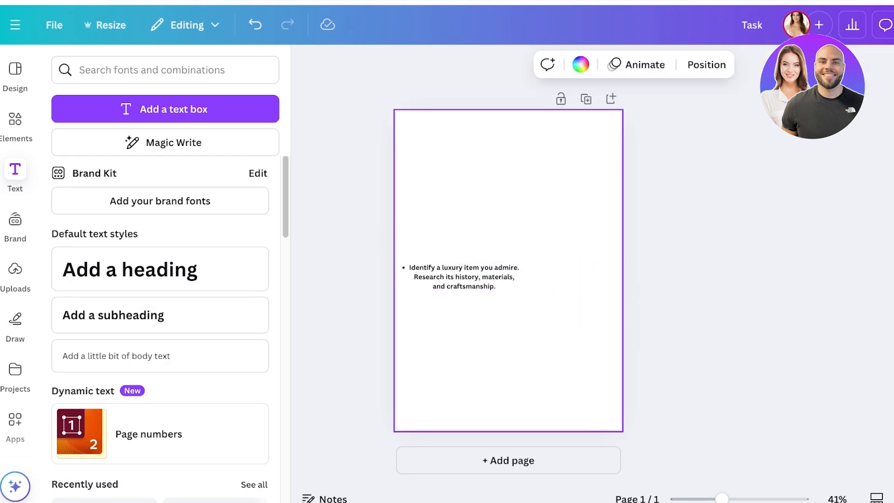
pyautogui.moveTo(466, 278); pyautogui.dragTo(515, 149)
pyautogui.click(675, 196)
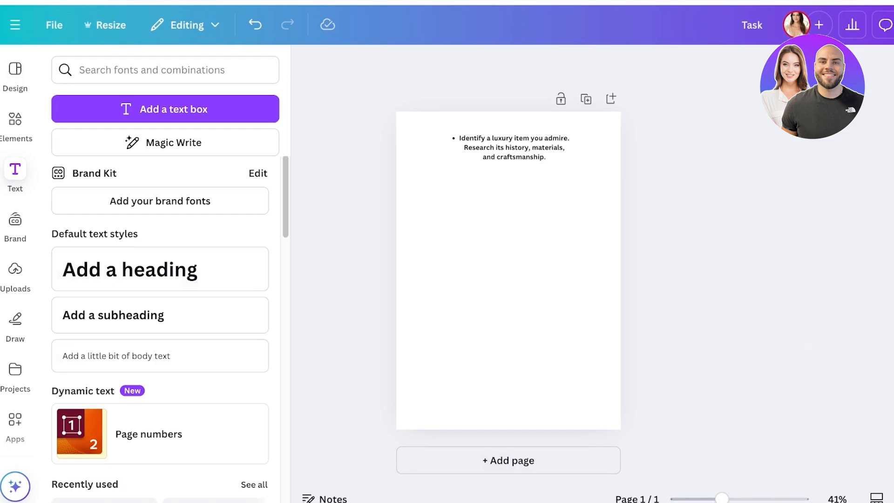
# Return to the Luxury Brand Positioning course page and change the Task activity's experience to Template
pyautogui.click(15, 25)
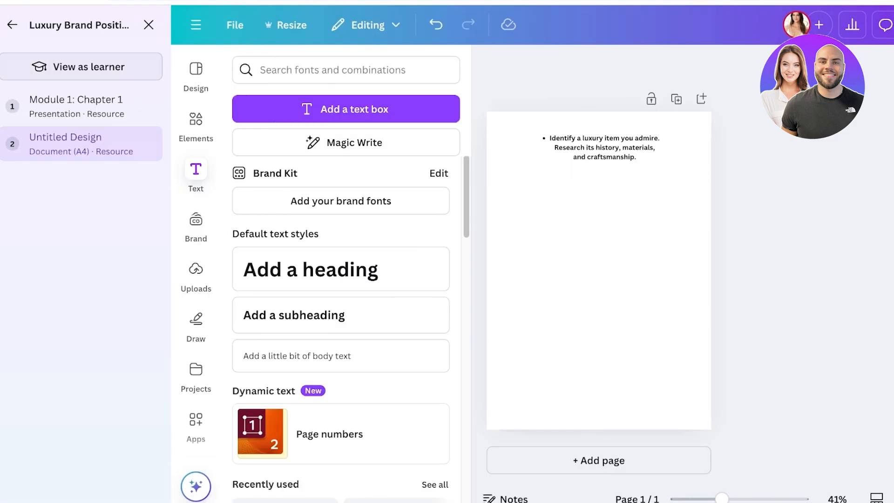
pyautogui.click(13, 25)
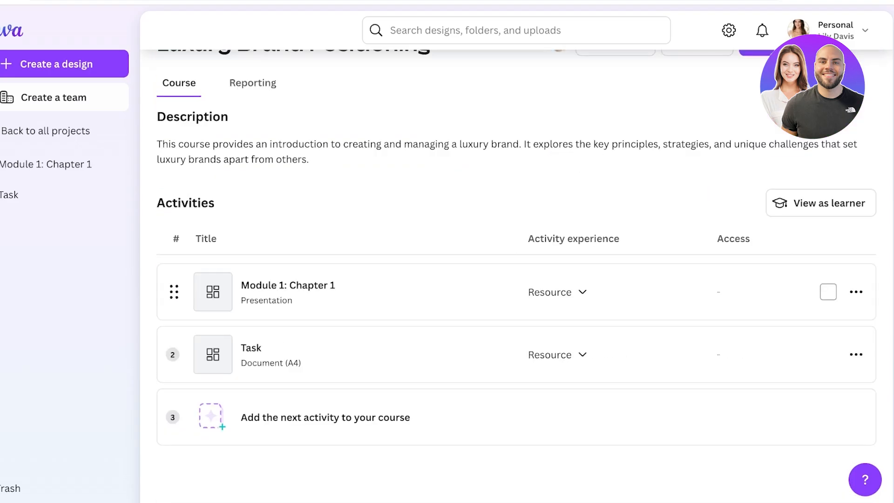
pyautogui.click(552, 355)
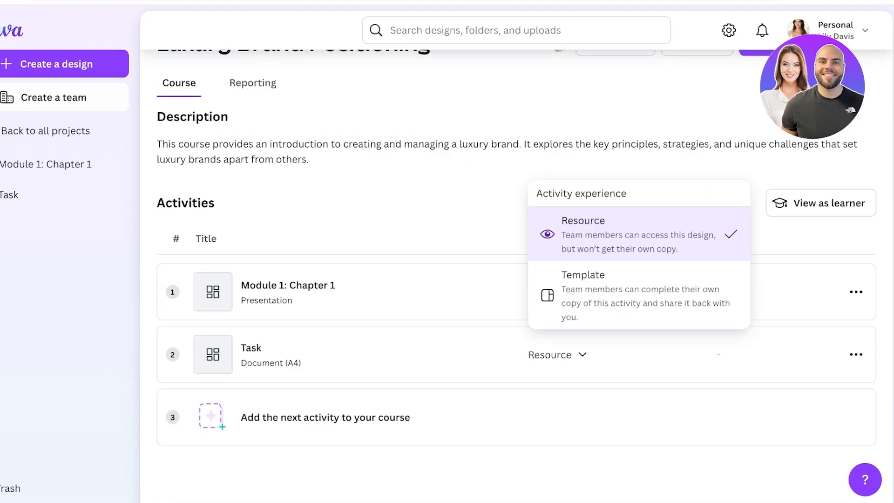
pyautogui.click(606, 282)
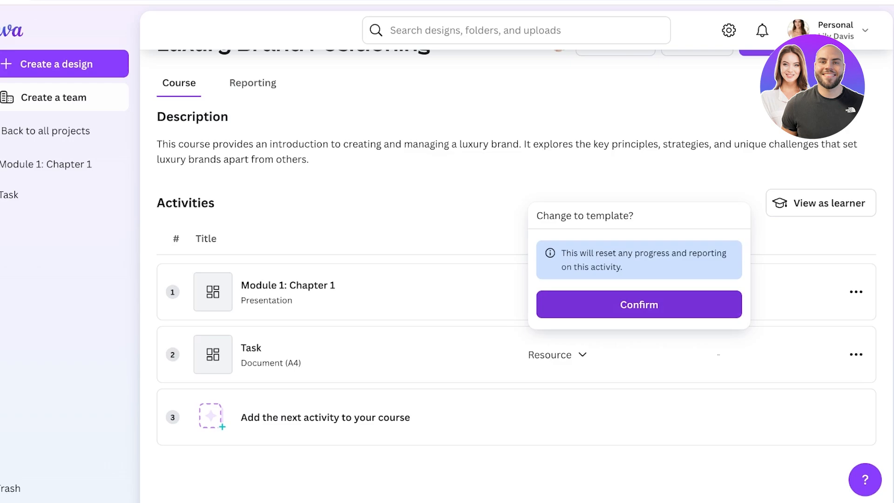
pyautogui.click(638, 304)
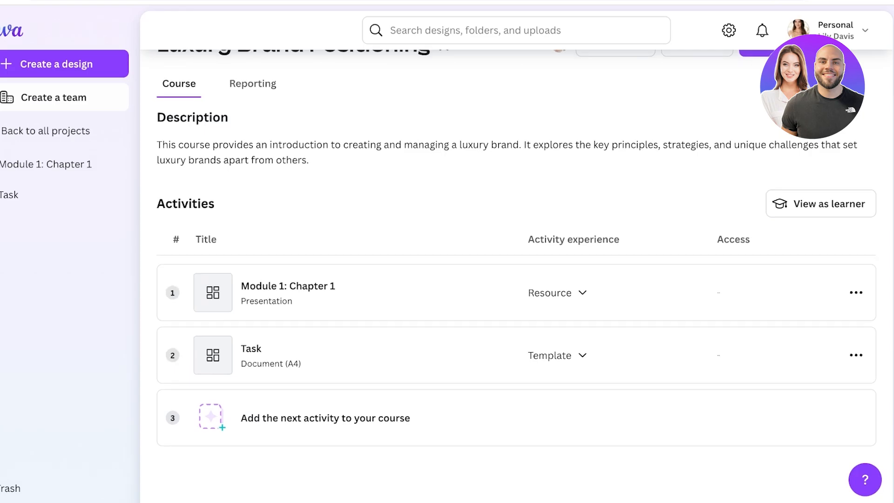
# View the course's Reporting section and go back to the Course overview
pyautogui.scroll(1, 517, 260)
pyautogui.scroll(3, 517, 260)
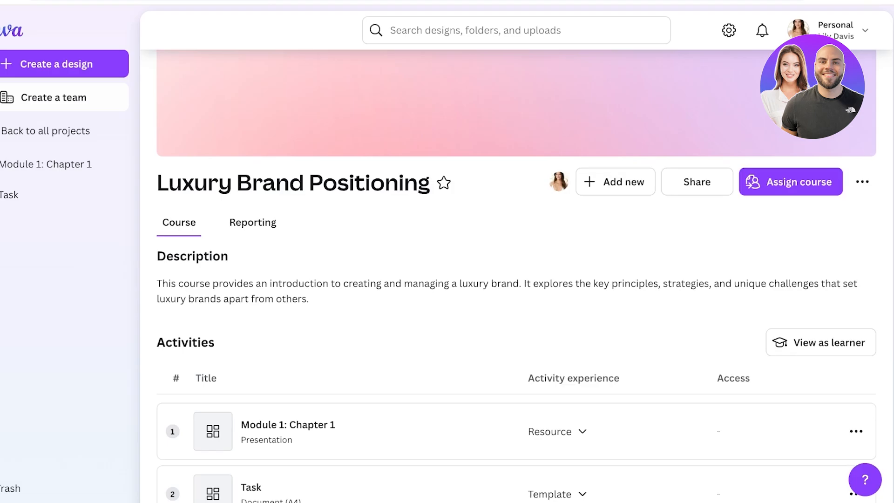
pyautogui.click(253, 222)
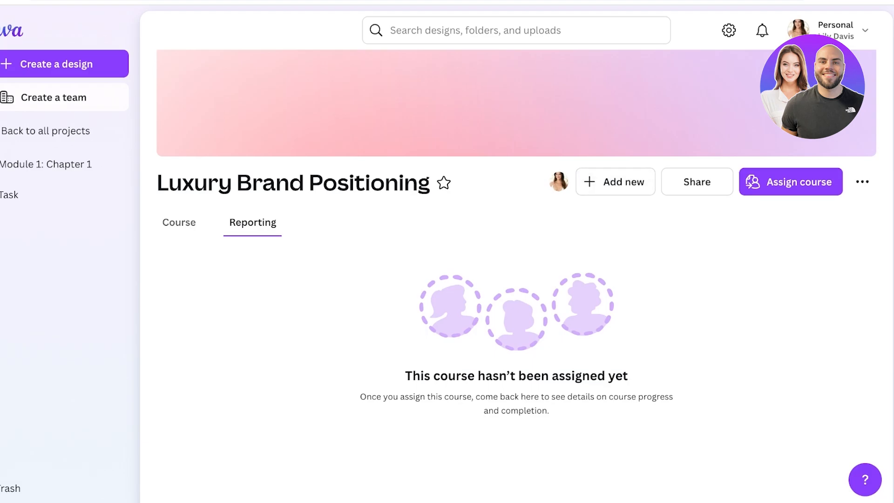
pyautogui.click(179, 223)
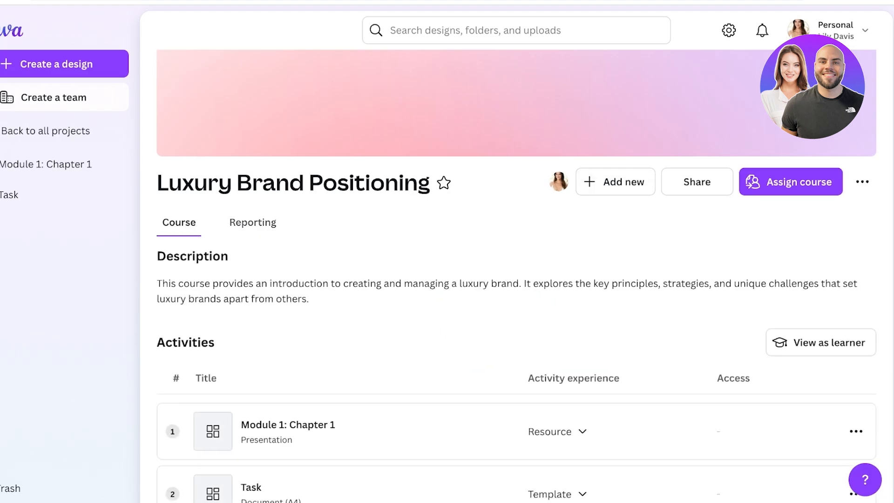
# Add a third activity to the course by searching the new design types for "quiz" and creating a Quiz Presentation (16:9)
pyautogui.scroll(-3, 517, 322)
pyautogui.scroll(3, 517, 321)
pyautogui.scroll(-3, 516, 251)
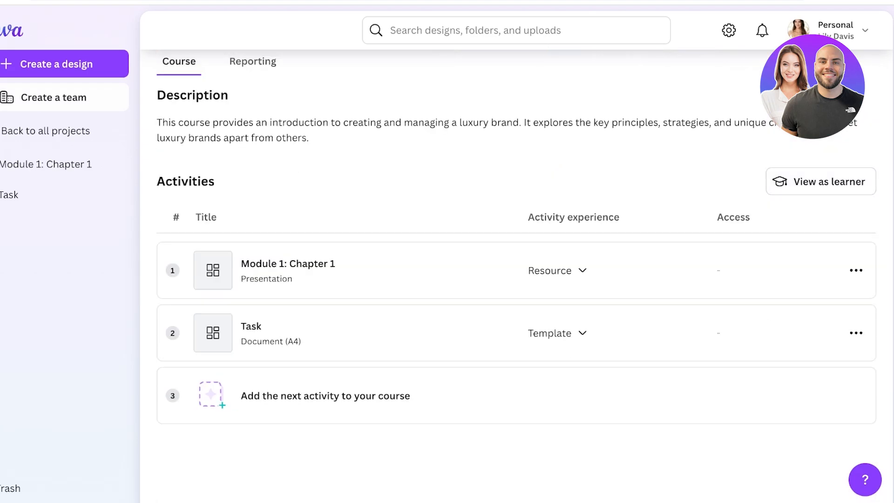
pyautogui.click(325, 424)
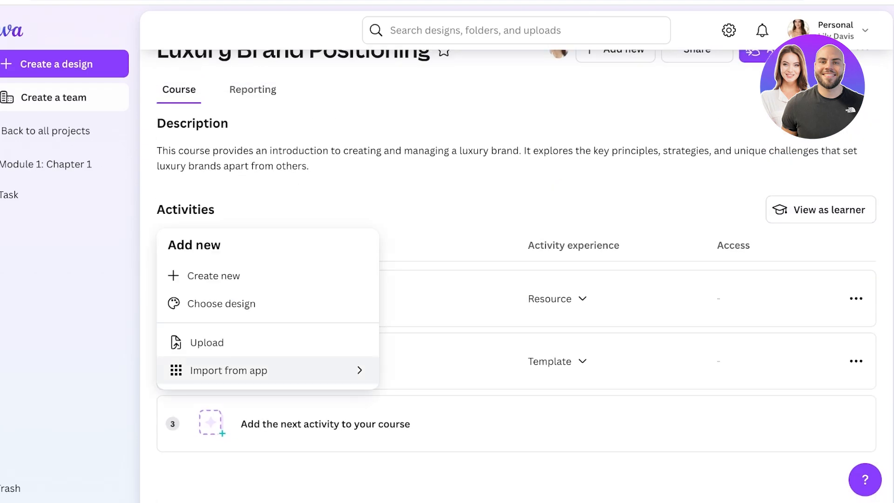
pyautogui.click(213, 275)
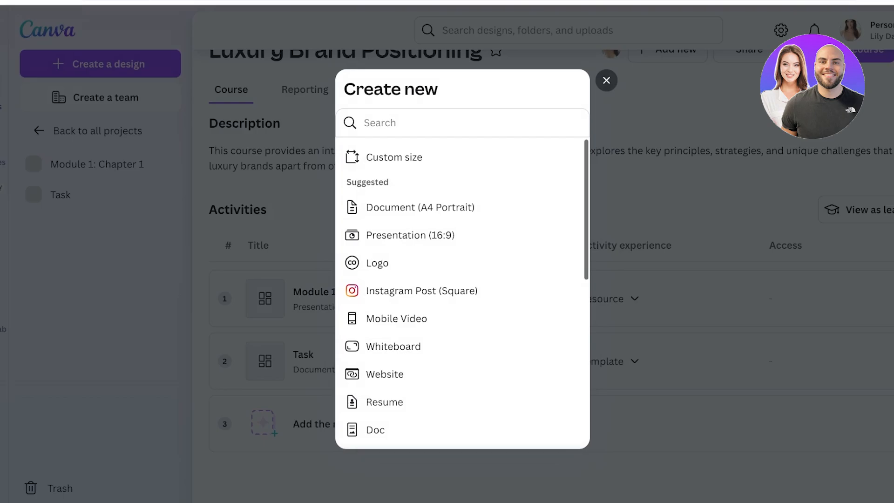
pyautogui.write('quiz')
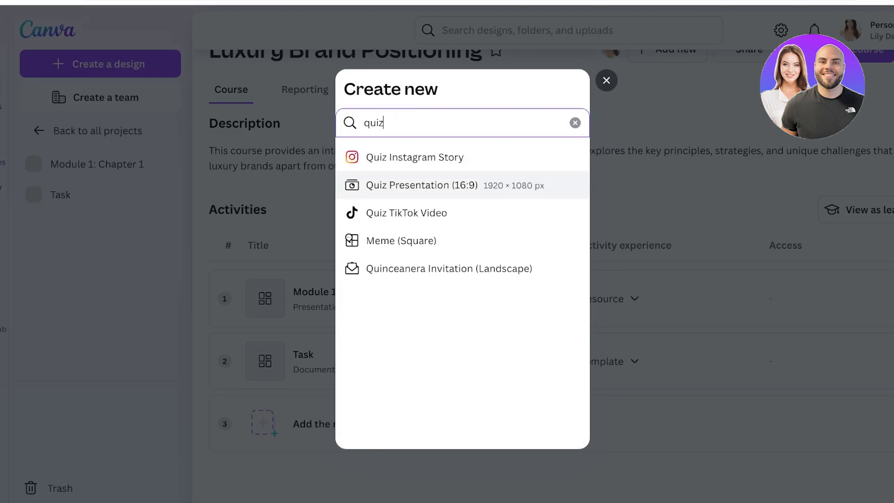
pyautogui.click(421, 185)
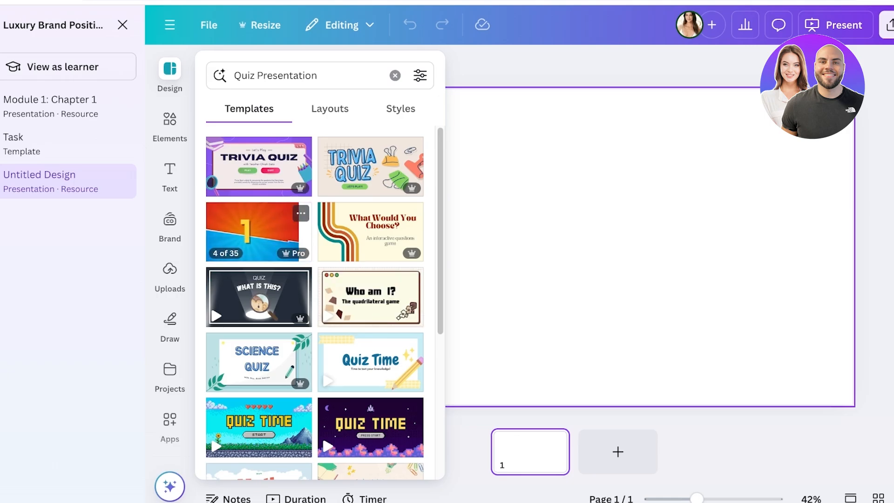
# Apply all pages of the red-and-blue superhero "Quiz Time!" template to the blank presentation and view its pages through the first question on page 4
pyautogui.click(259, 231)
pyautogui.click(314, 249)
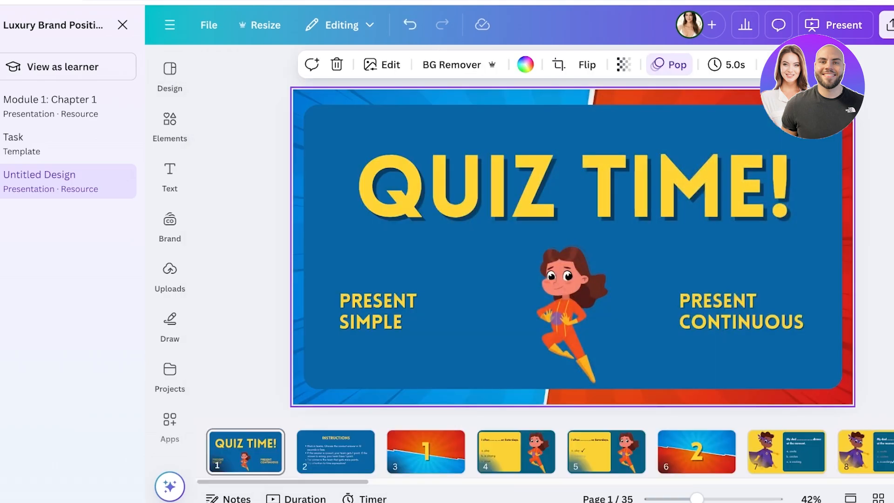
pyautogui.click(355, 441)
pyautogui.click(426, 450)
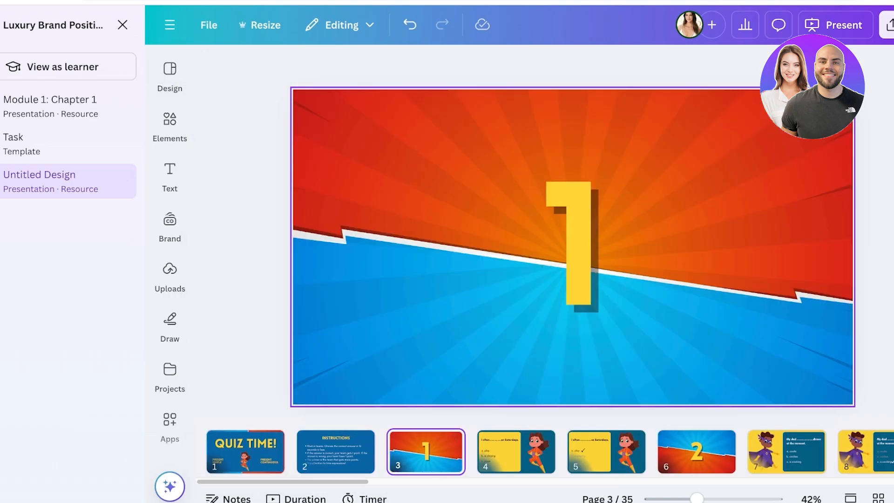
pyautogui.click(516, 451)
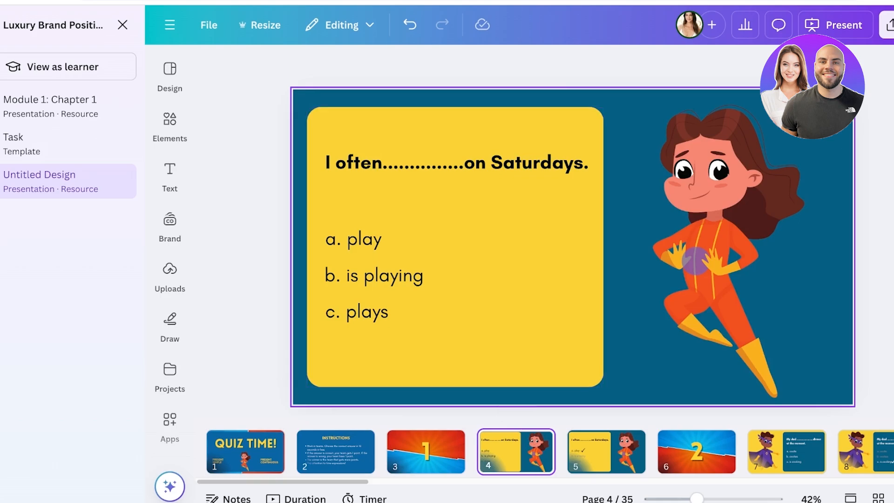